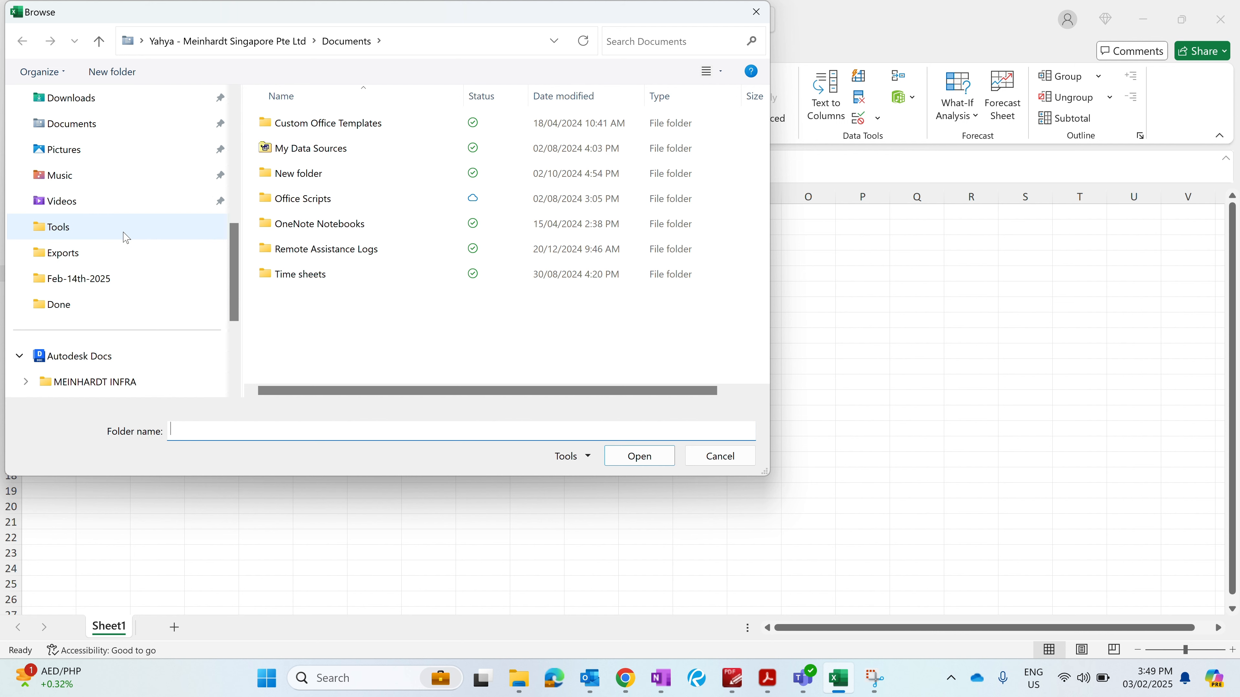
# - Pick the Tools > Lesson 2 - Importing Data from folders folder and load its file list into the workbook
pyautogui.click(126, 238)
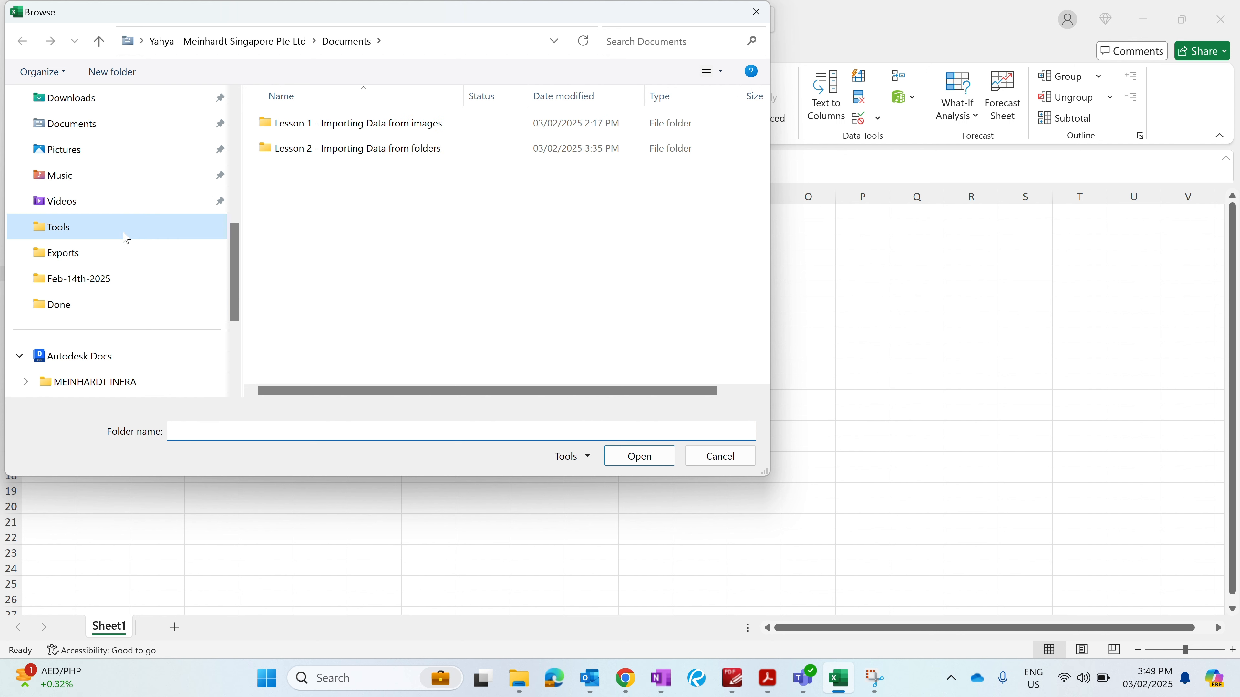
pyautogui.click(376, 147)
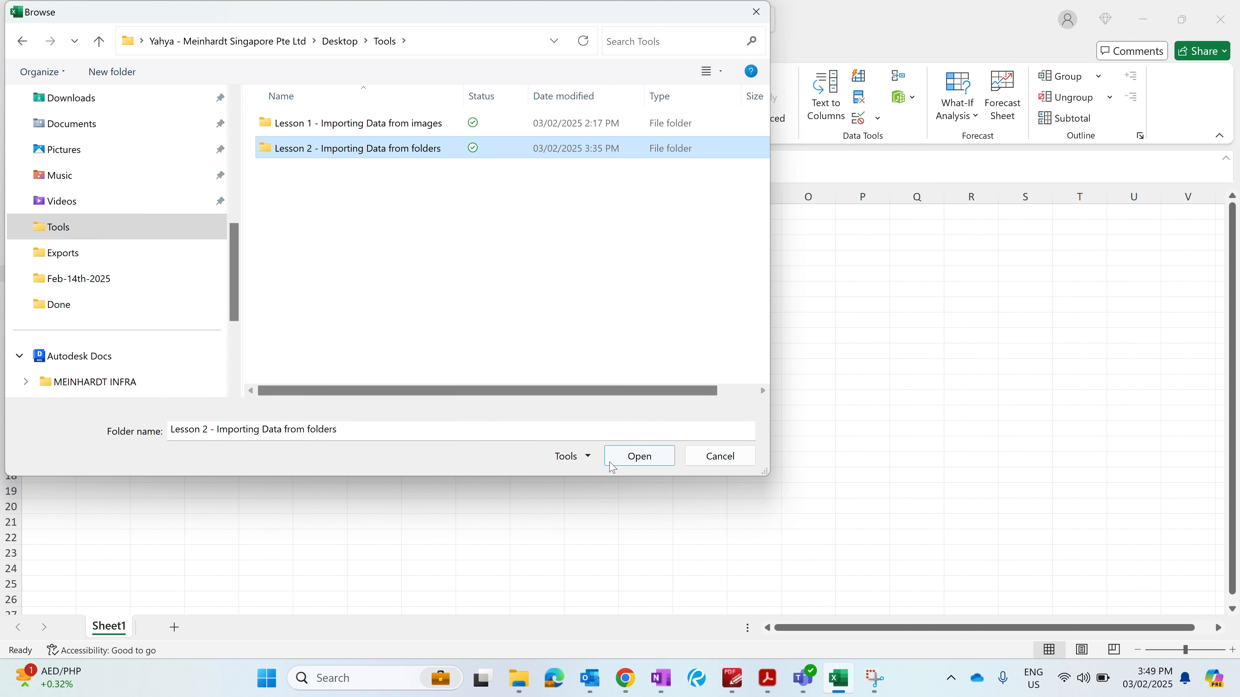
pyautogui.click(639, 461)
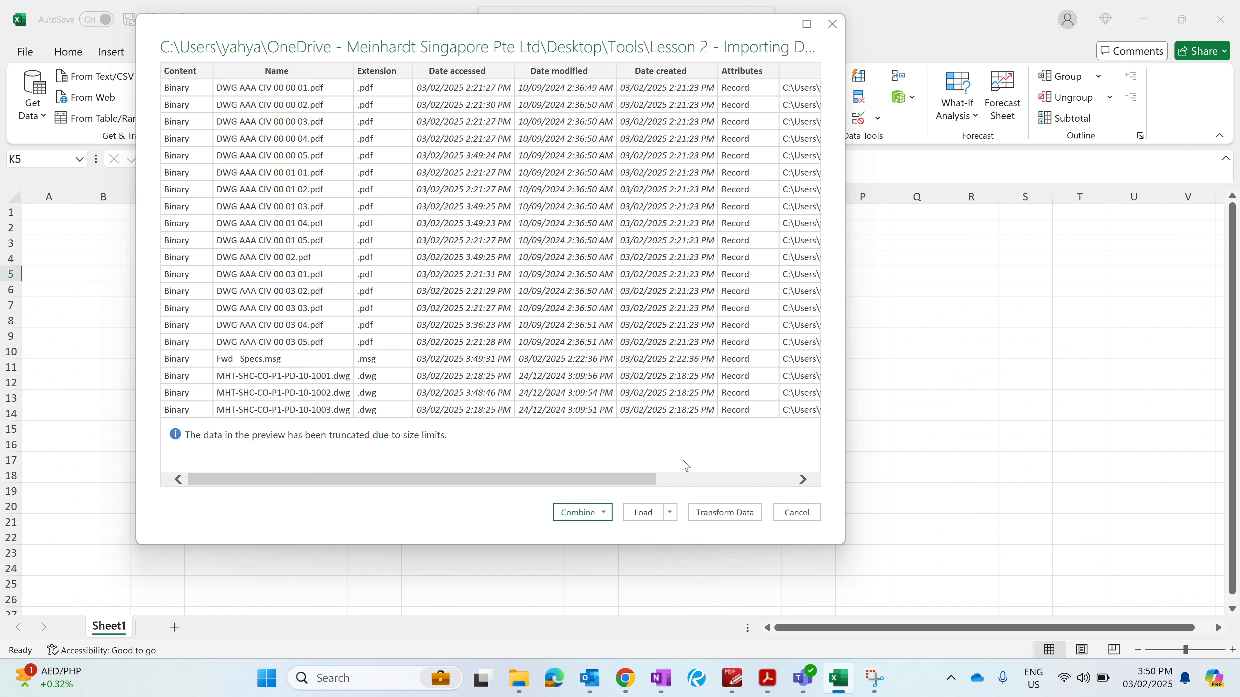
pyautogui.click(643, 513)
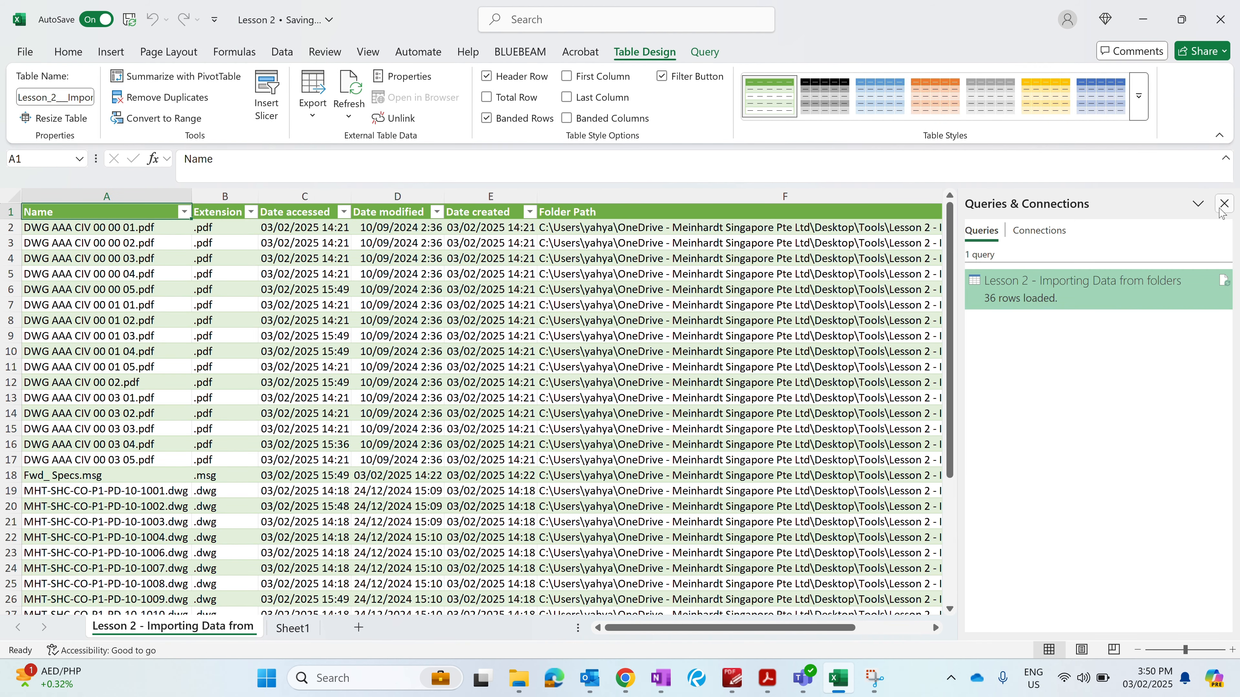
# - Close the Queries & Connections pane and widen the Folder Path column
pyautogui.click(1225, 206)
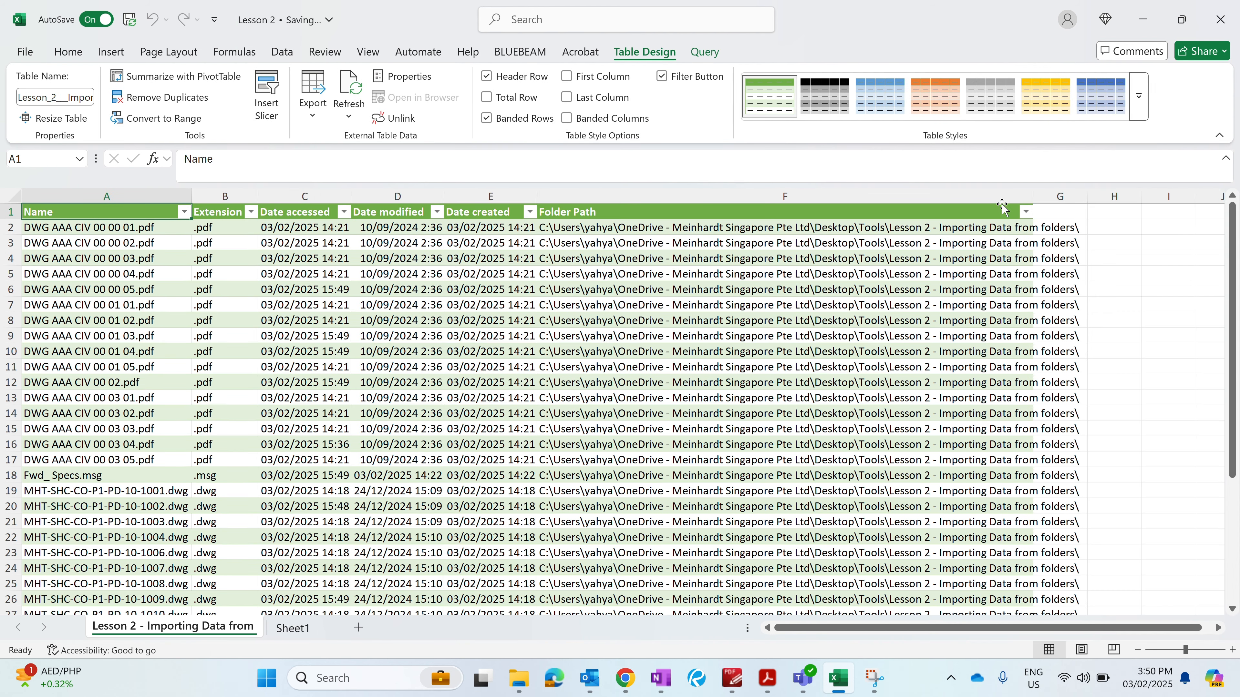
pyautogui.moveTo(1034, 194); pyautogui.dragTo(1107, 194)
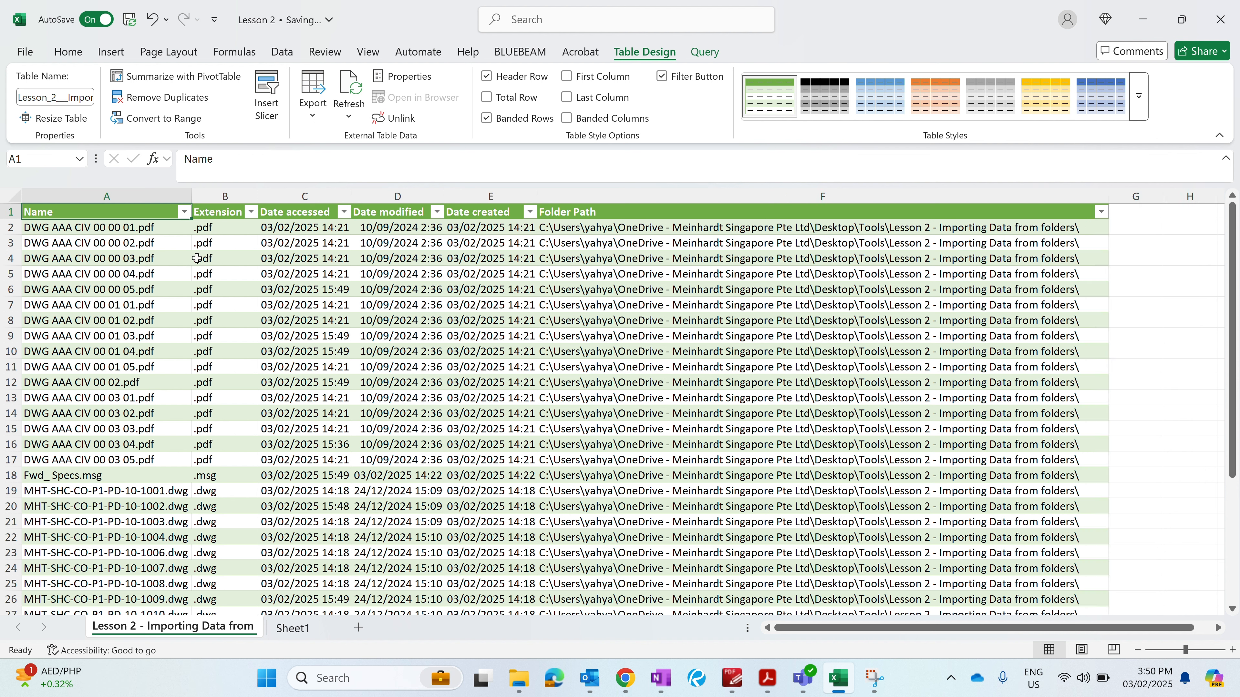
# - Examine the imported file names, extensions, dates and folder paths, including the Extension filter options
pyautogui.moveTo(140, 229); pyautogui.dragTo(141, 274)
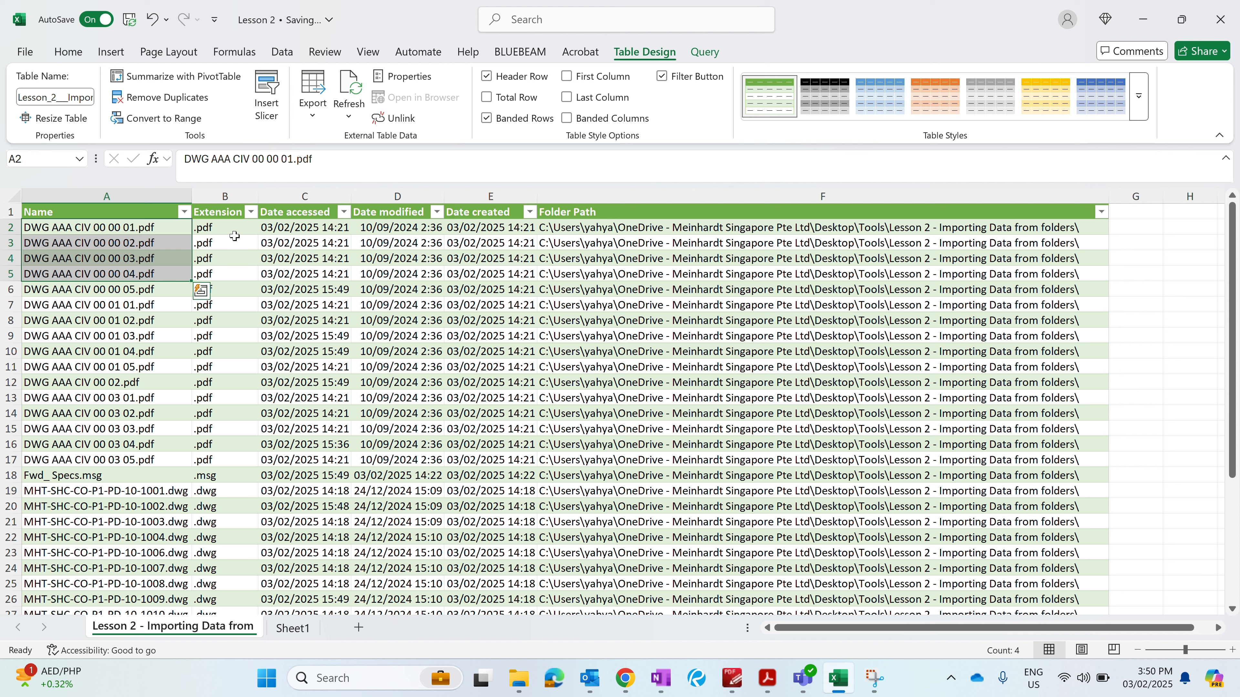
pyautogui.moveTo(231, 242); pyautogui.dragTo(229, 274)
pyautogui.click(251, 212)
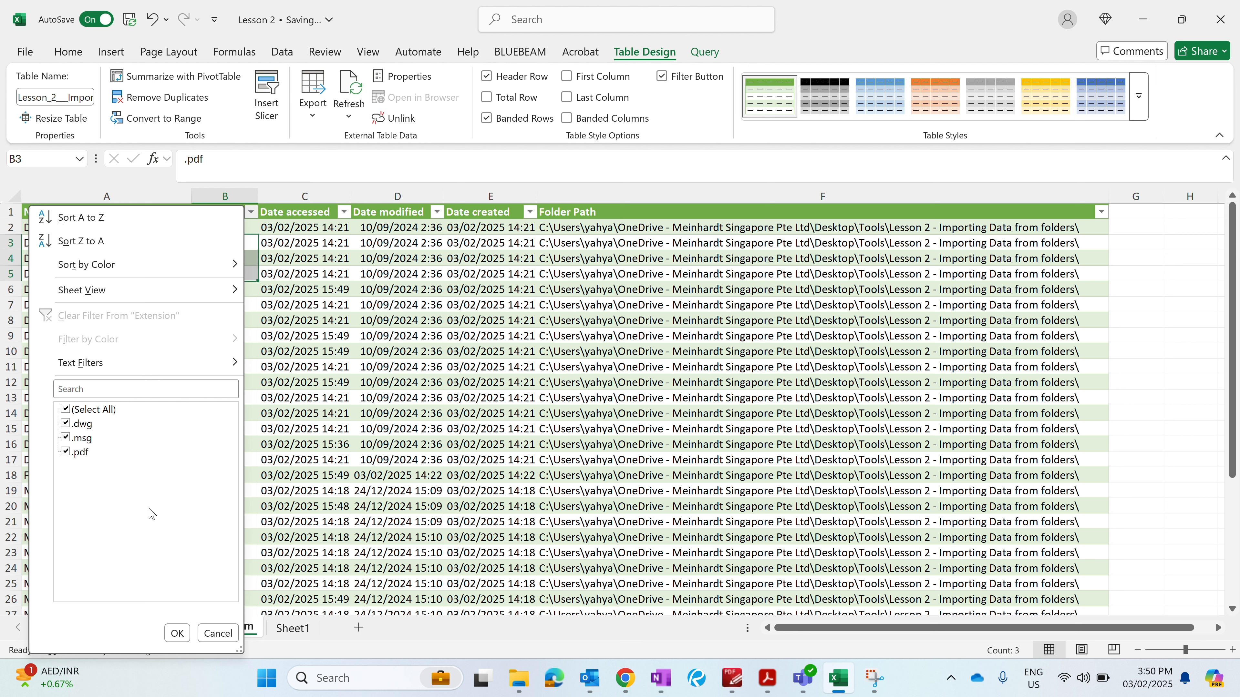
pyautogui.click(176, 634)
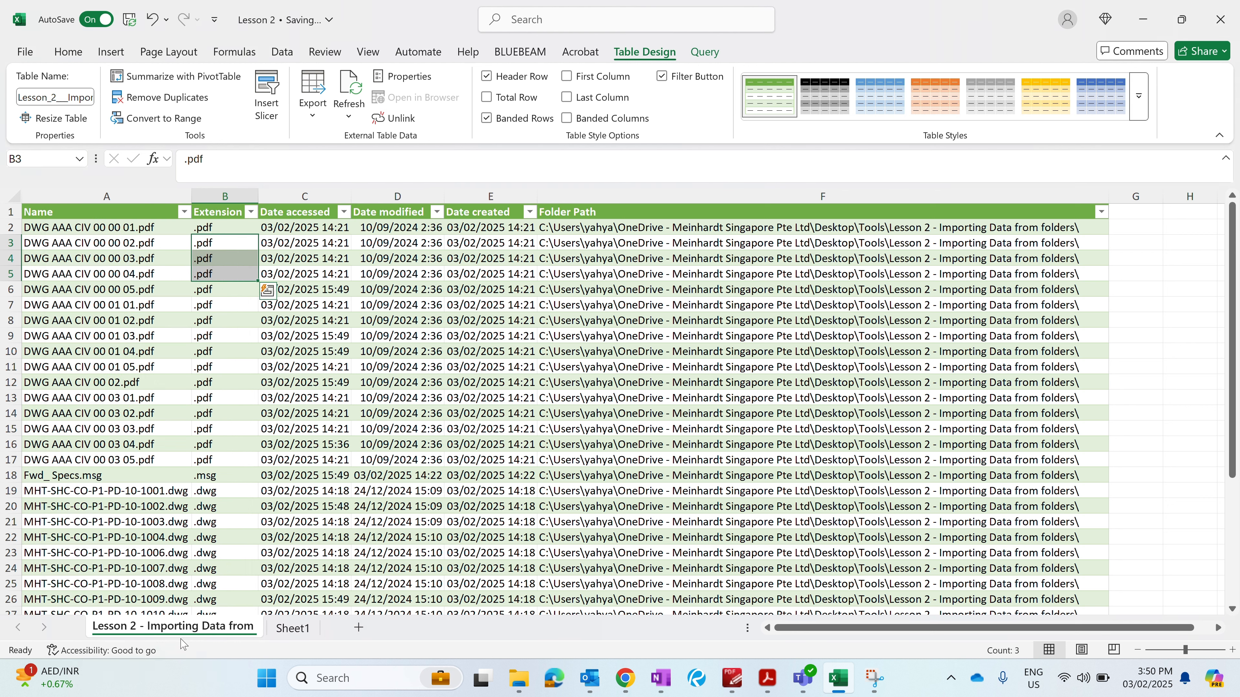
pyautogui.moveTo(308, 215); pyautogui.dragTo(306, 241)
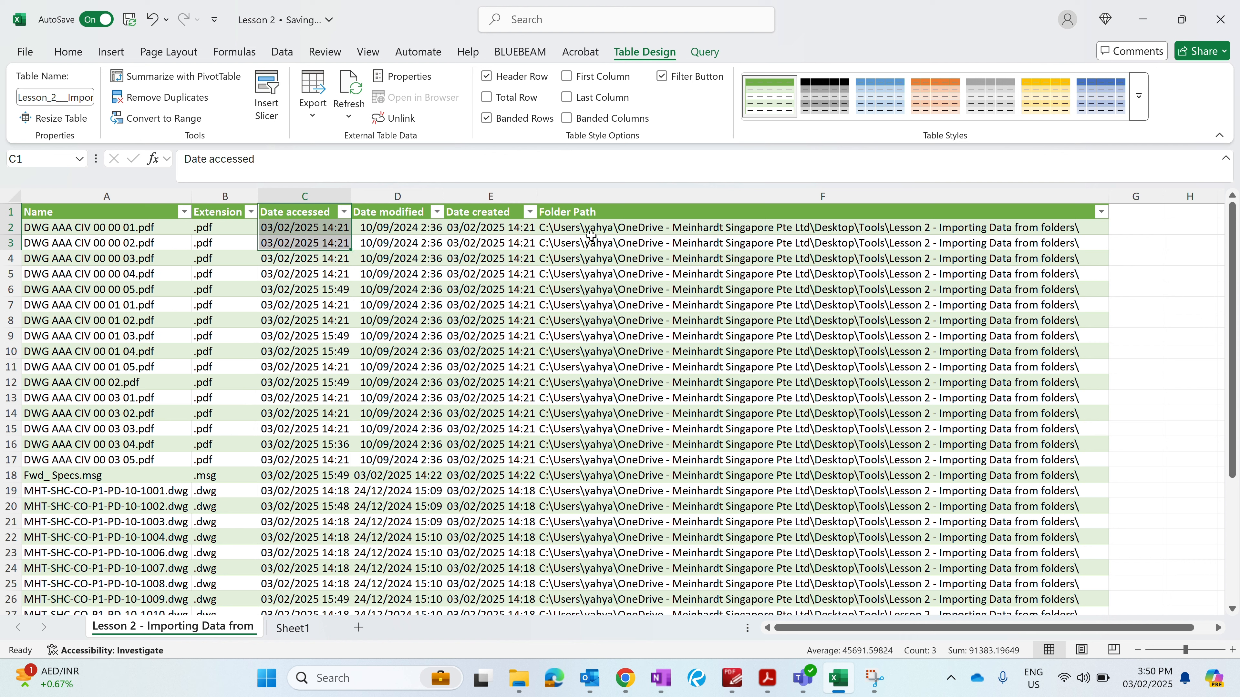
pyautogui.moveTo(627, 229); pyautogui.dragTo(627, 258)
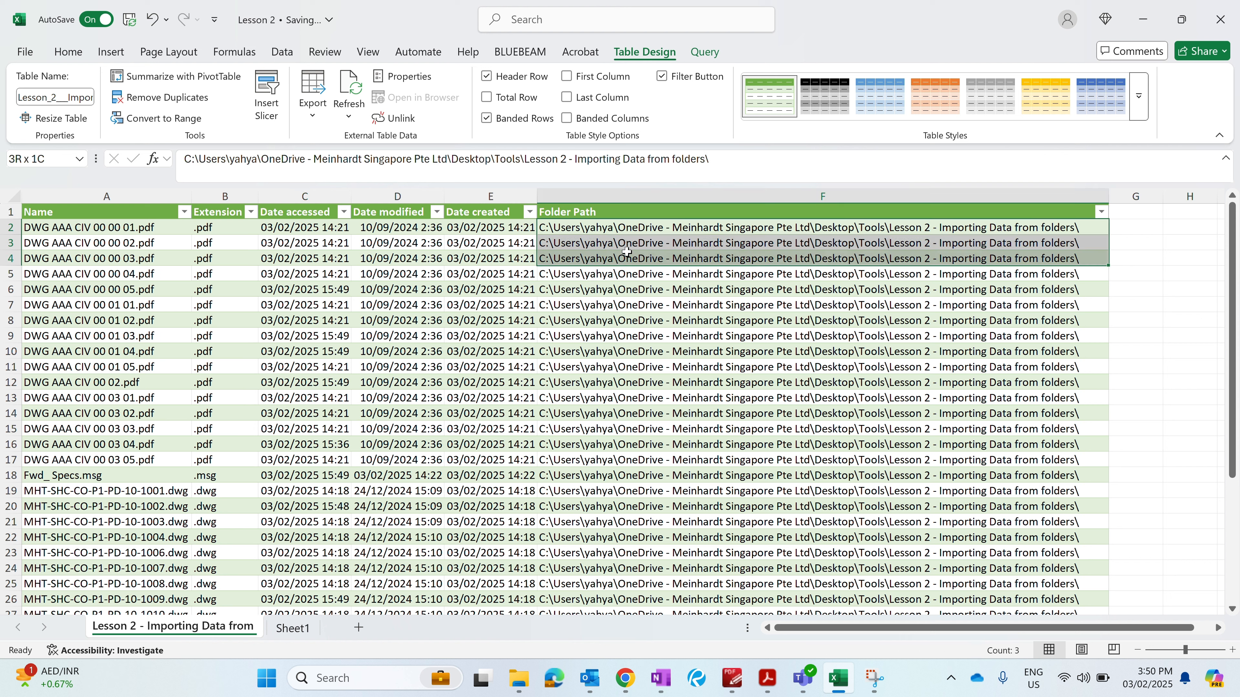
pyautogui.click(629, 227)
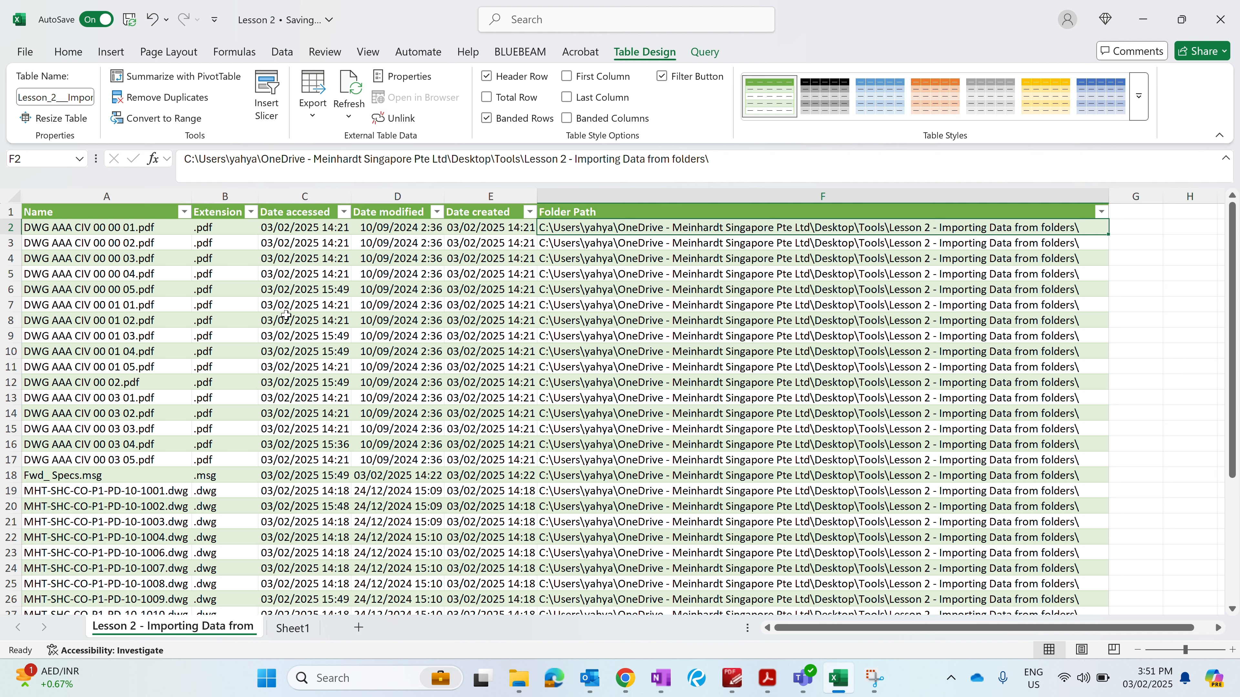
pyautogui.click(1122, 303)
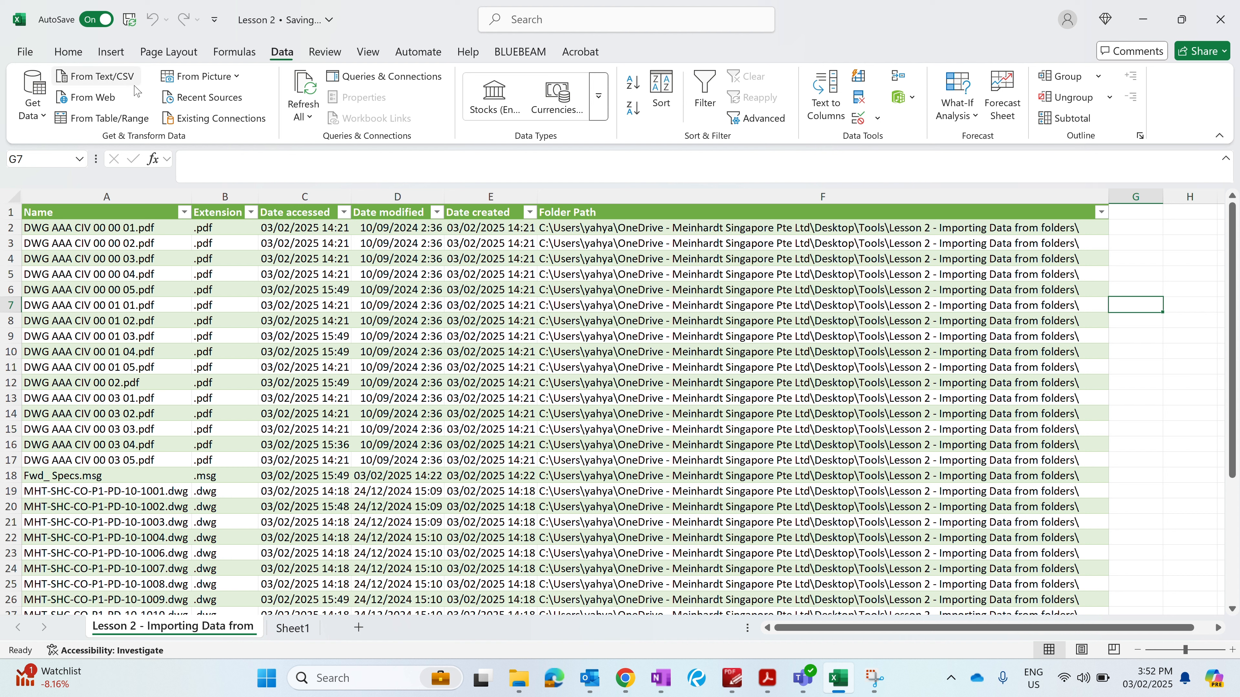
# - Start a new From Folder query on the Lesson 2 - Importing Data from folders folder and open it for transforming
pyautogui.click(36, 114)
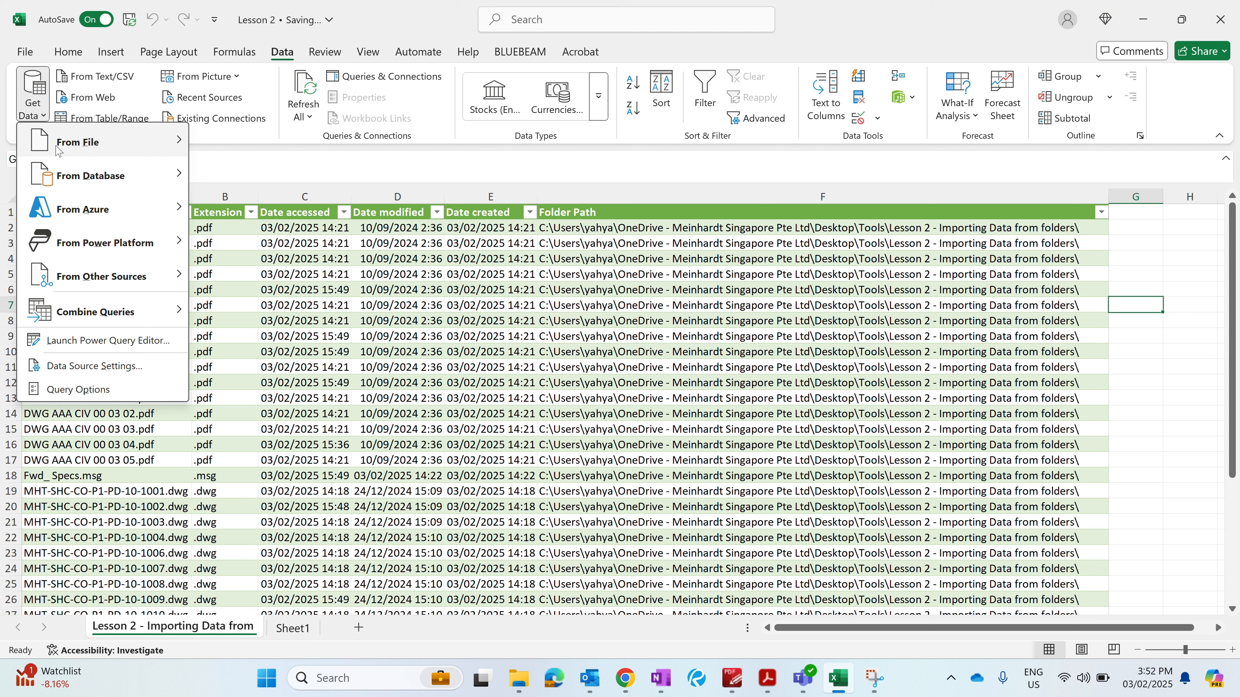
pyautogui.moveTo(73, 147)
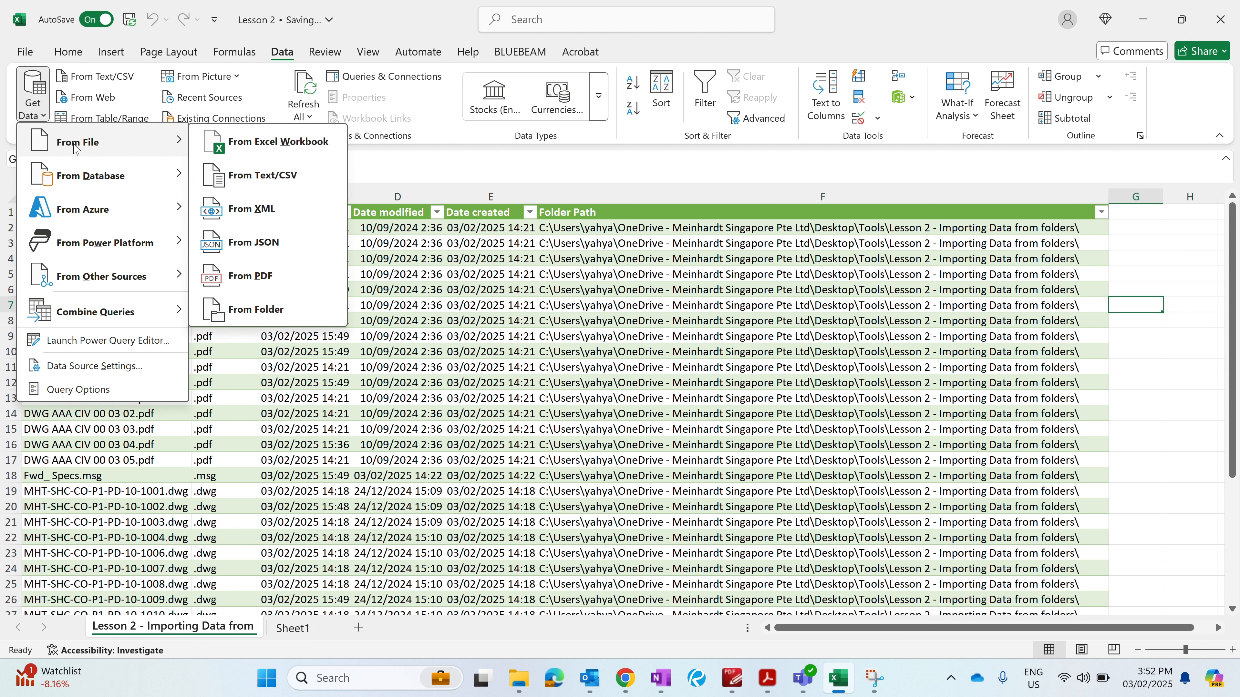
pyautogui.click(276, 309)
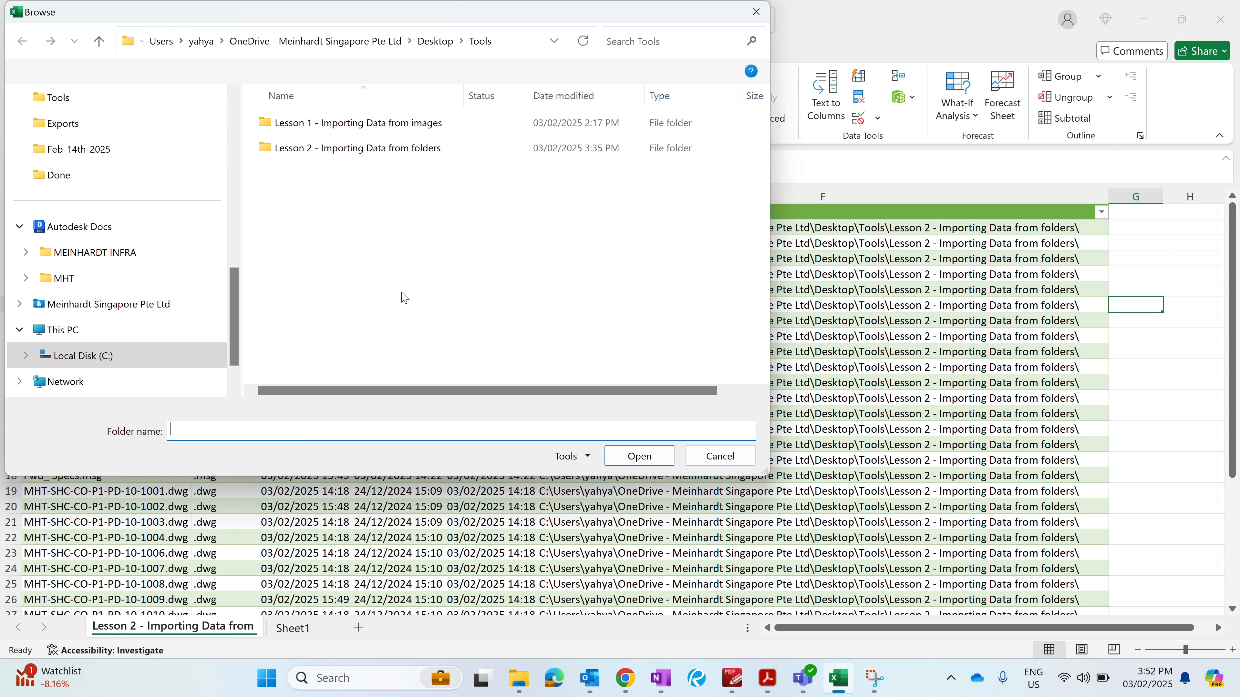
pyautogui.click(400, 154)
pyautogui.click(639, 456)
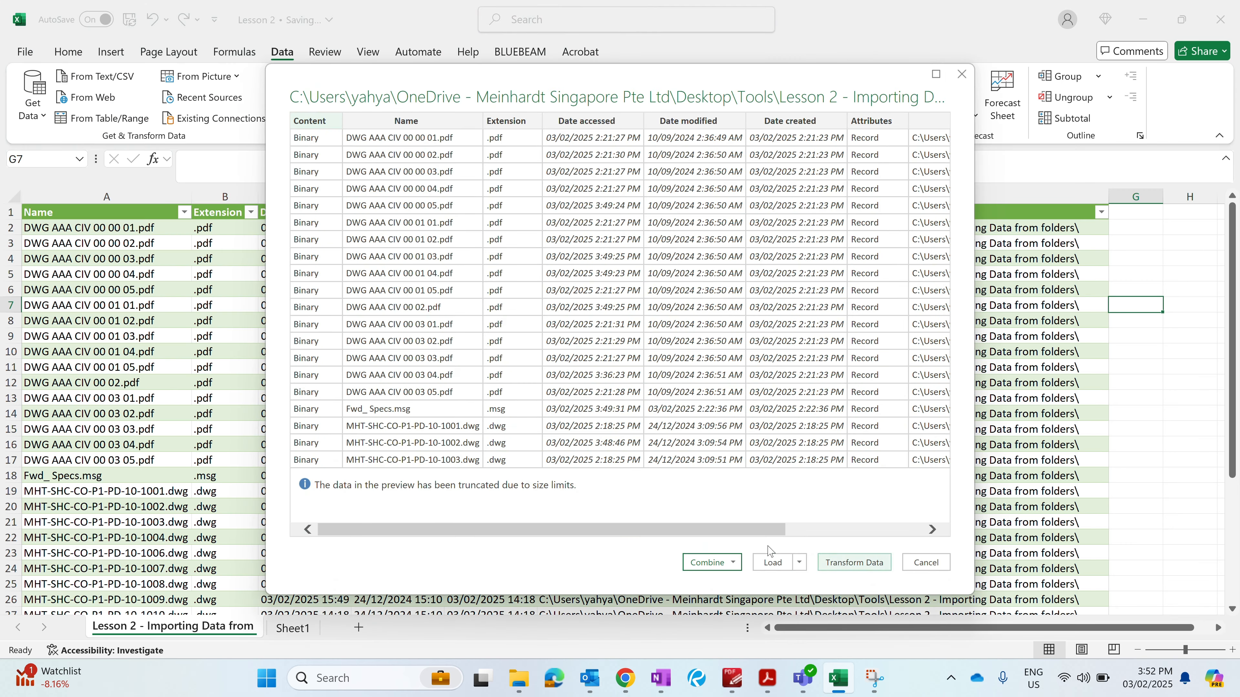
pyautogui.click(846, 564)
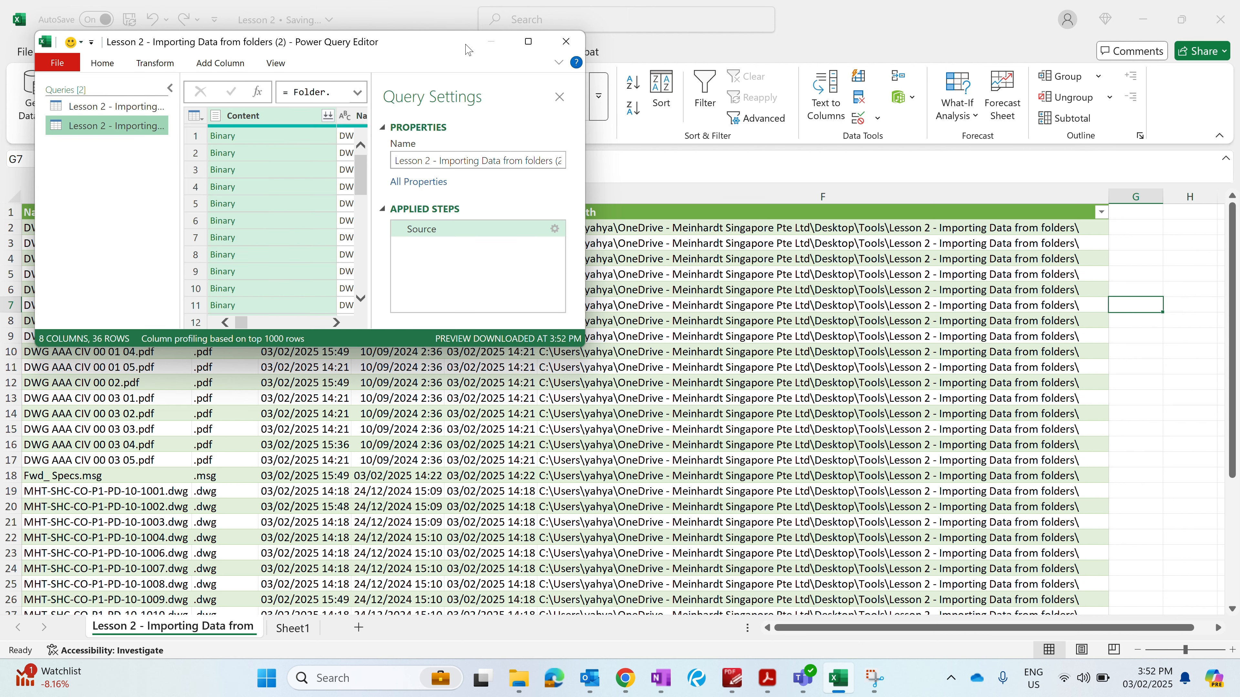
# - Maximize the Power Query Editor and expand the Attributes column to only Size and ReadOnly
pyautogui.moveTo(454, 40); pyautogui.dragTo(517, 115)
pyautogui.click(601, 119)
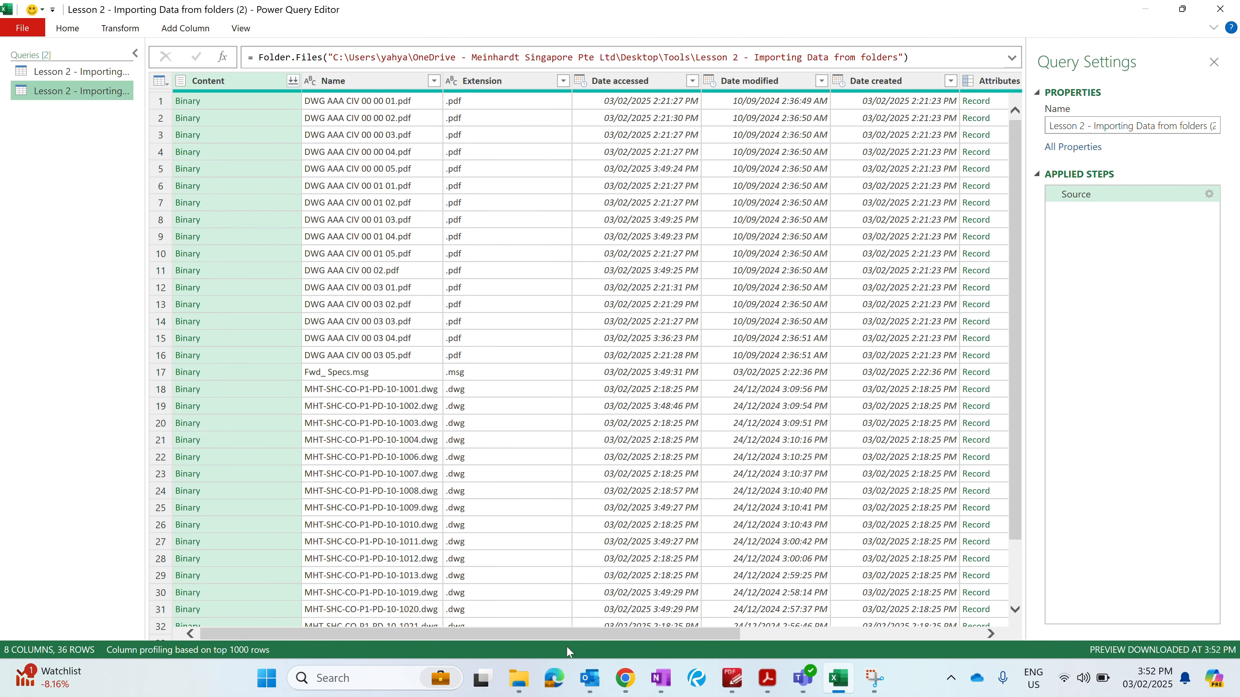
pyautogui.moveTo(588, 634); pyautogui.dragTo(638, 635)
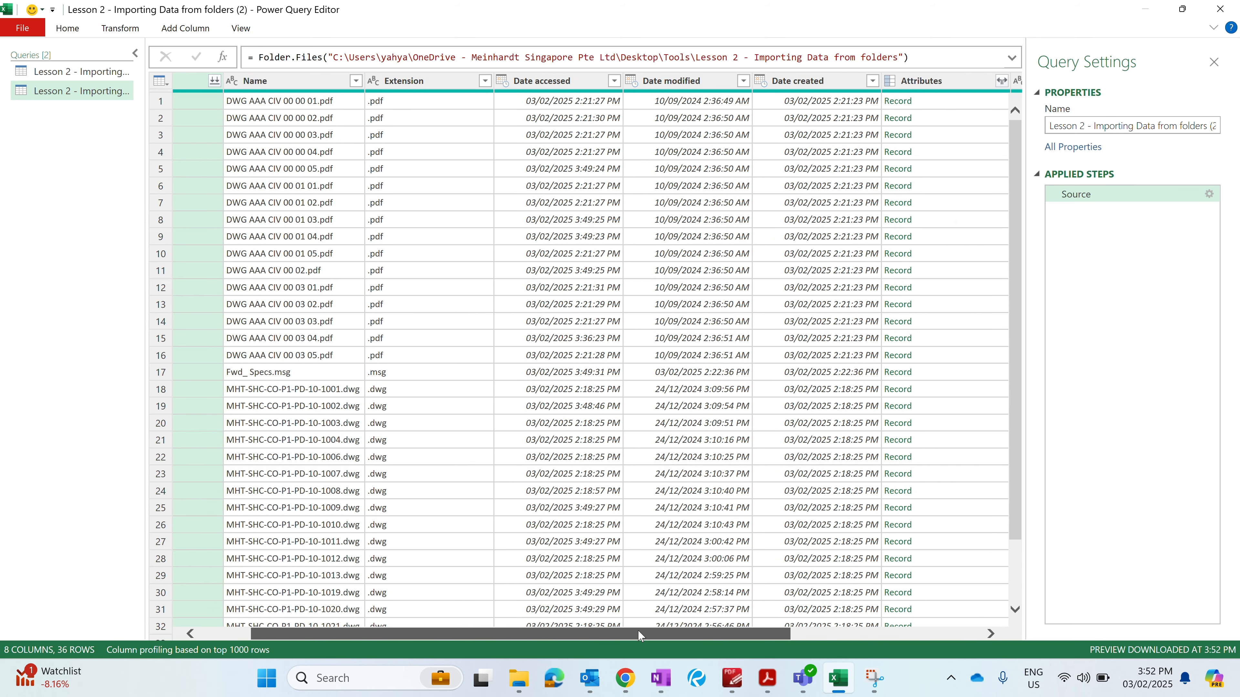
pyautogui.click(1000, 81)
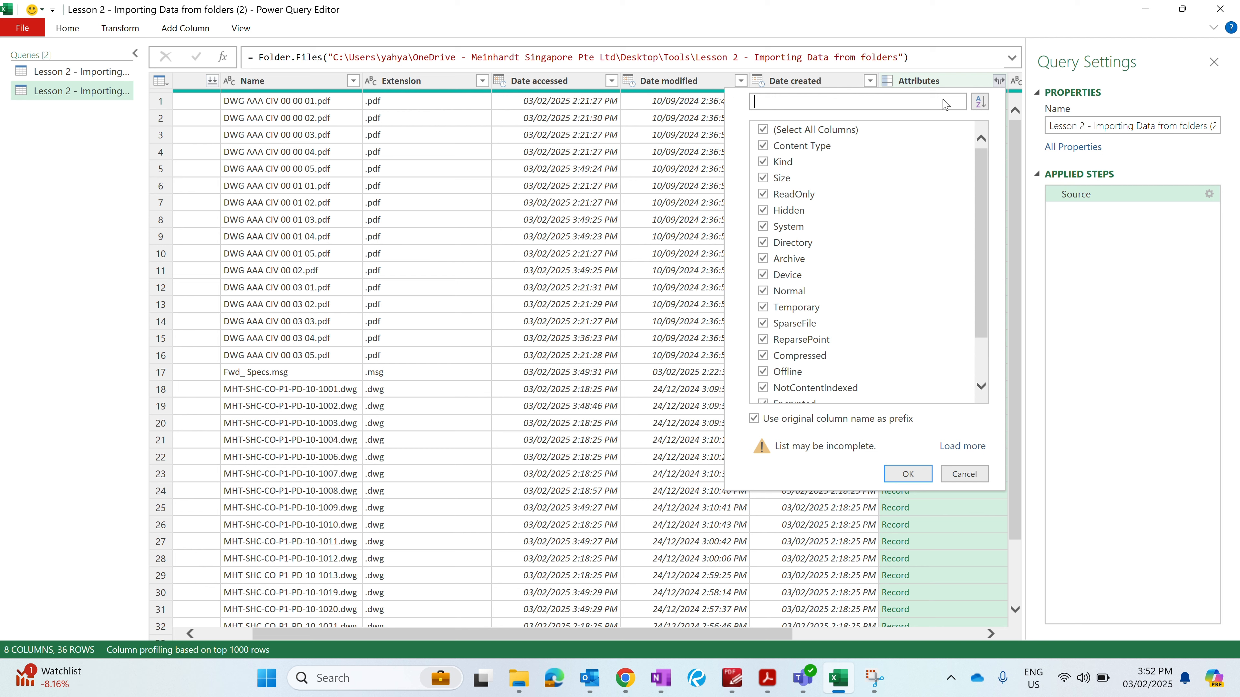
pyautogui.click(826, 131)
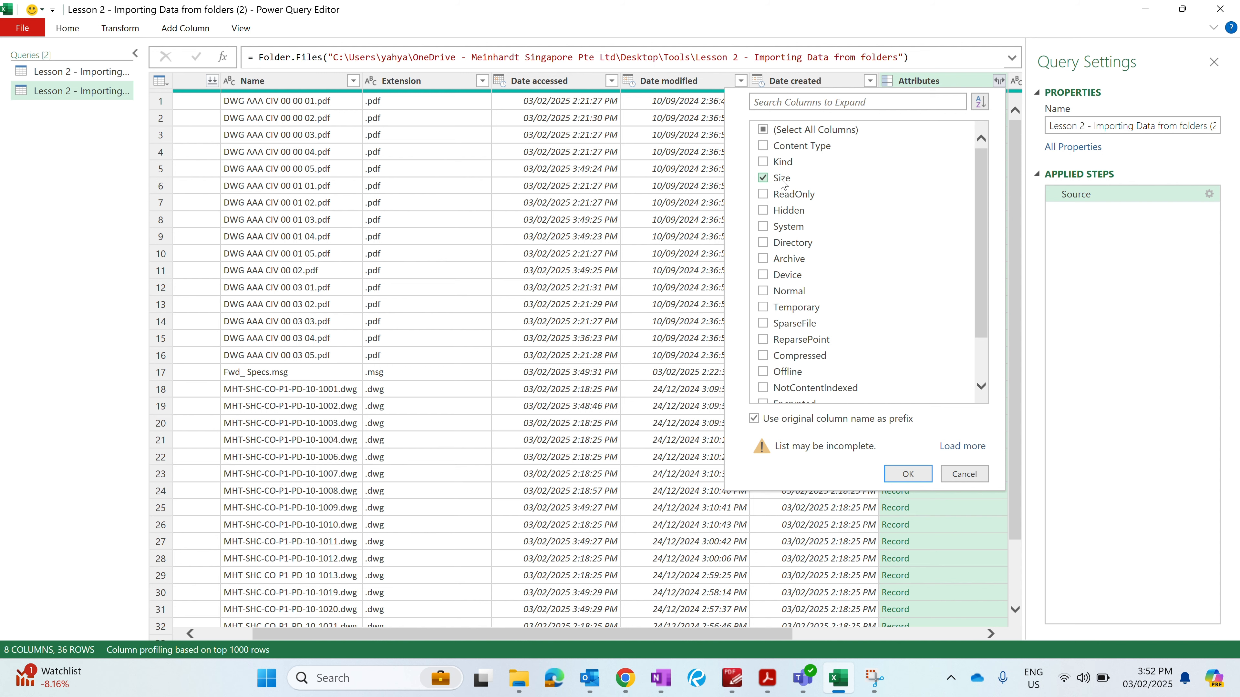
pyautogui.click(789, 200)
pyautogui.click(908, 474)
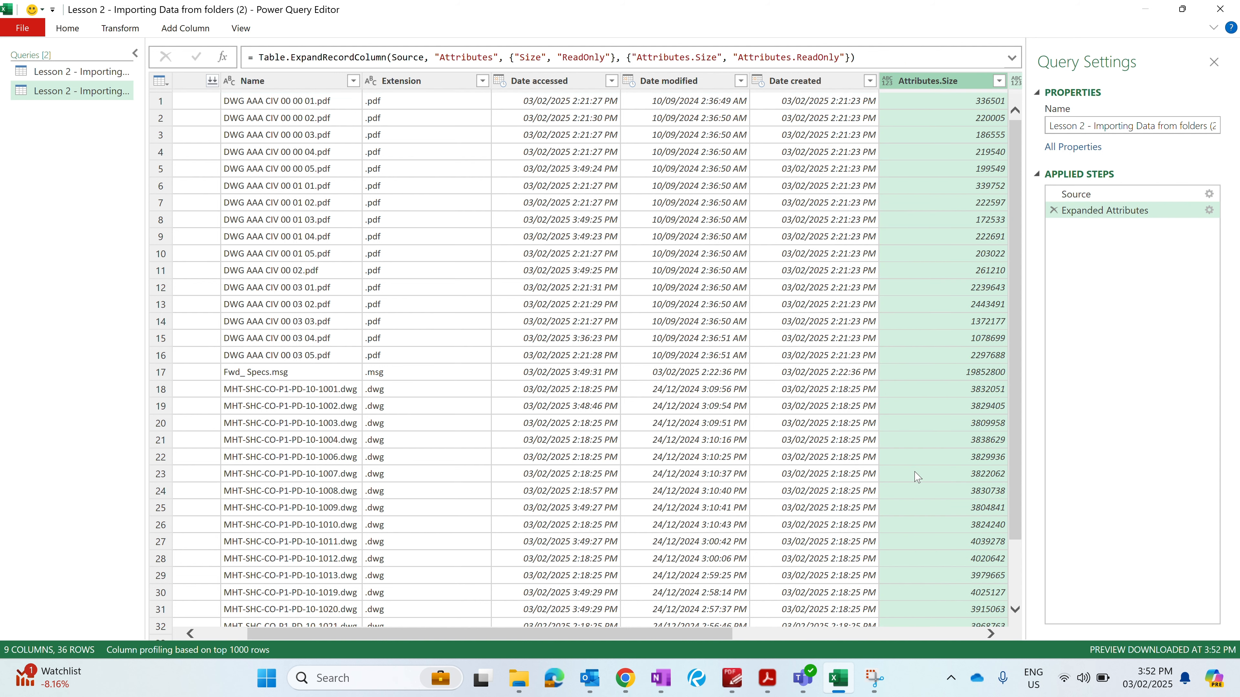
# - Close and load the query to a new worksheet and close the Queries & Connections pane
pyautogui.click(66, 30)
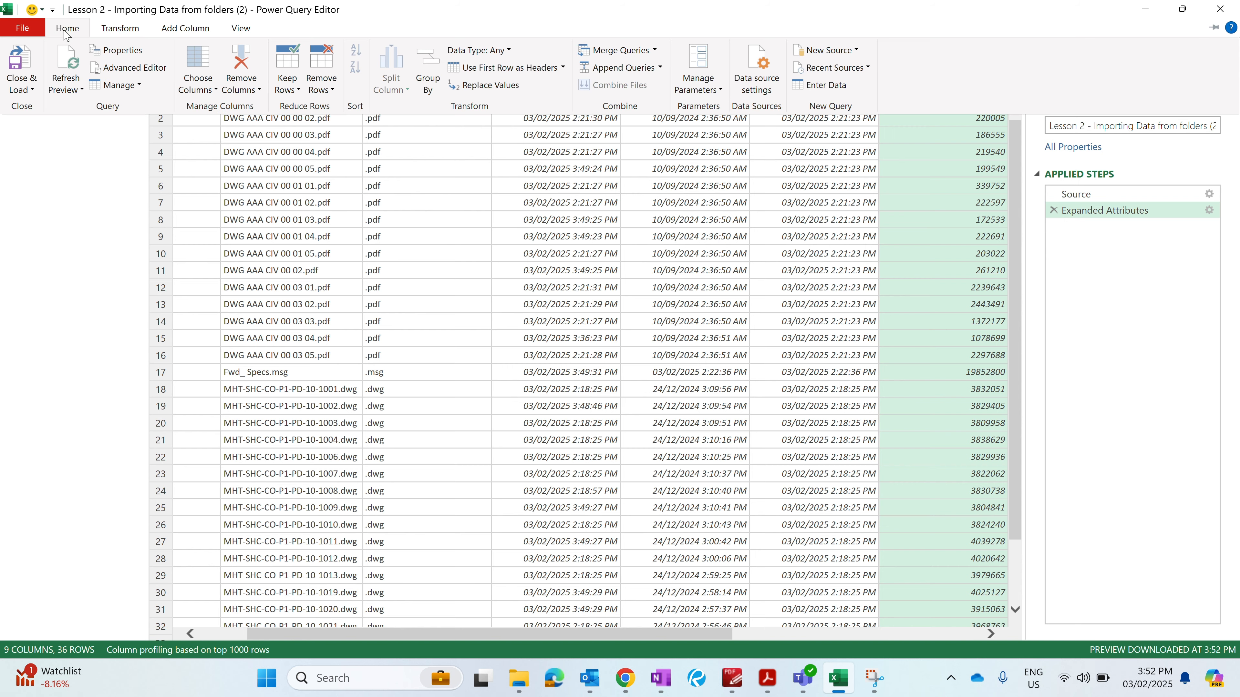
pyautogui.click(19, 64)
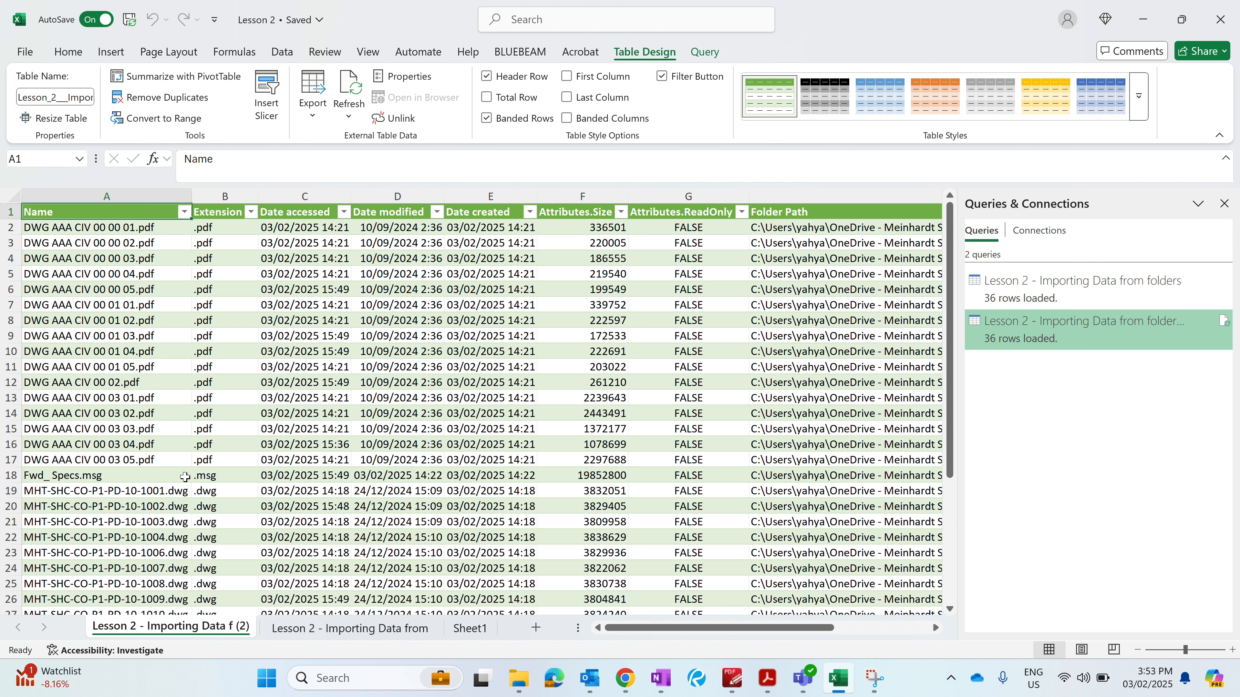
pyautogui.click(1228, 208)
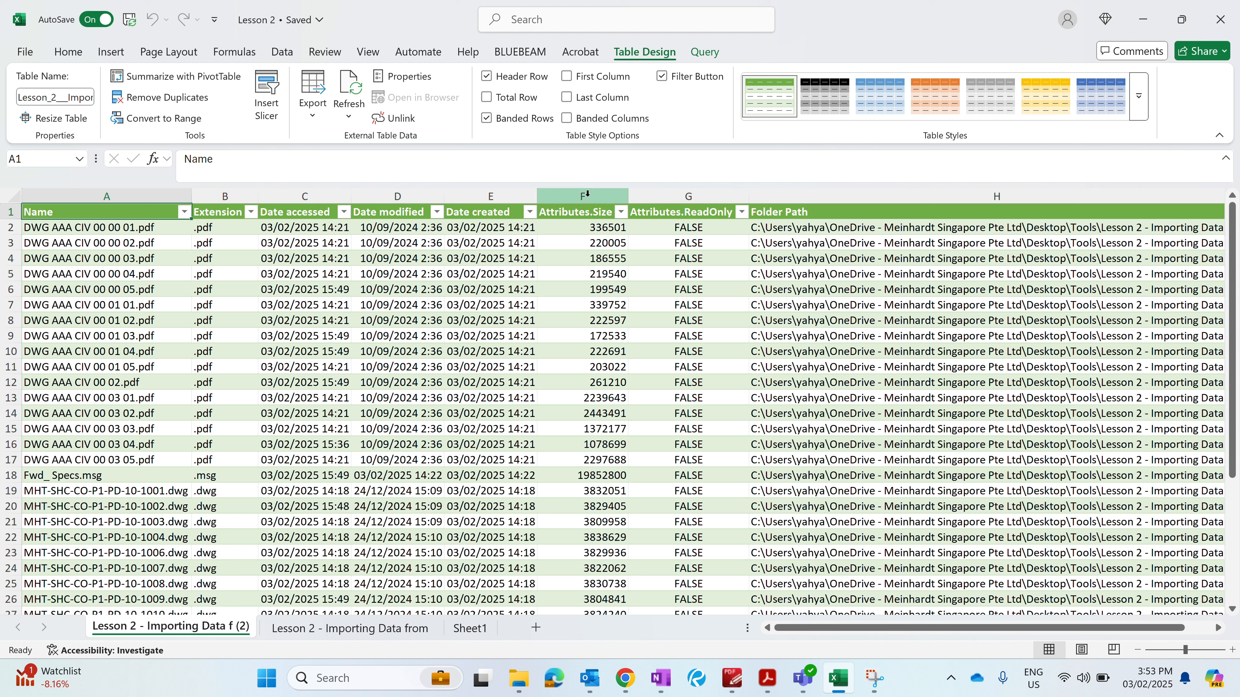
# - Inspect the loaded Attributes.Size and Attributes.ReadOnly columns
pyautogui.moveTo(588, 194); pyautogui.dragTo(676, 196)
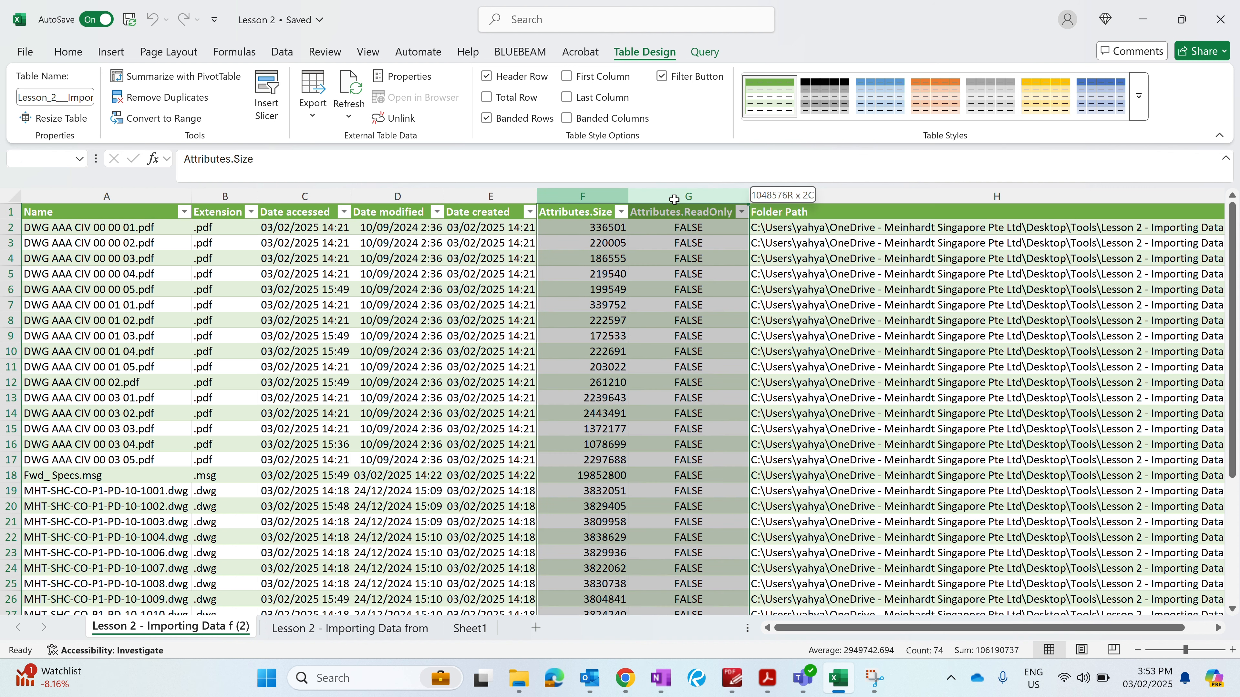
pyautogui.click(580, 222)
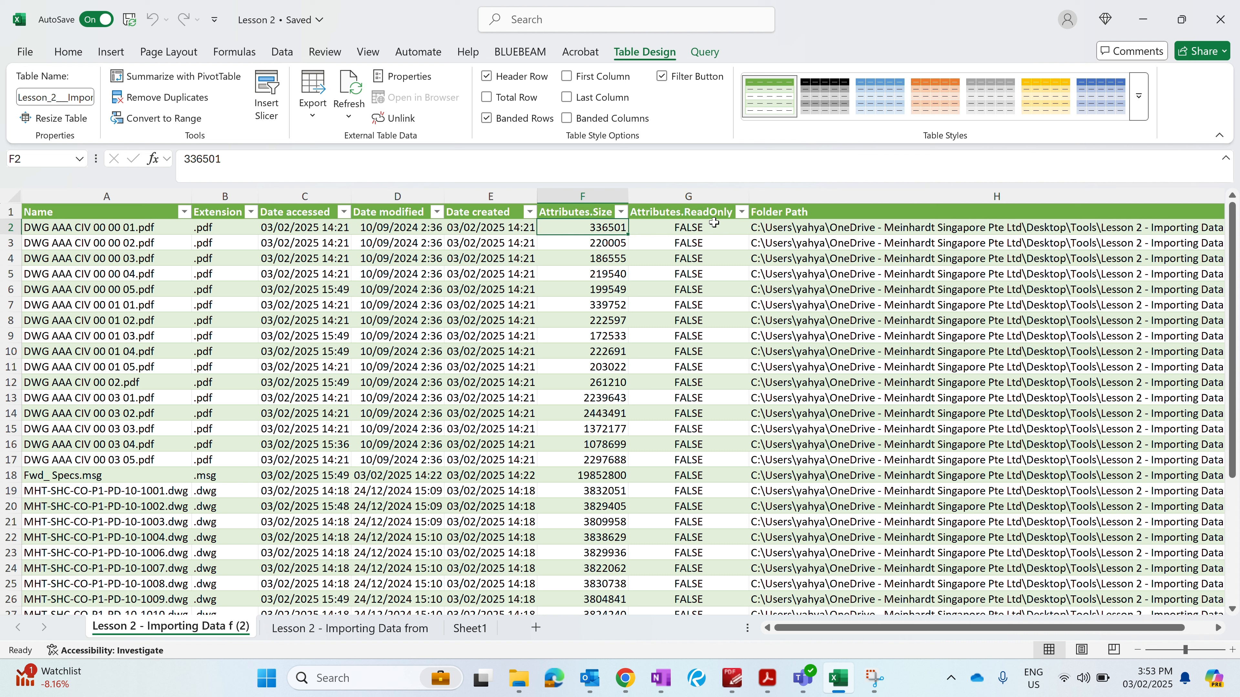
pyautogui.click(704, 228)
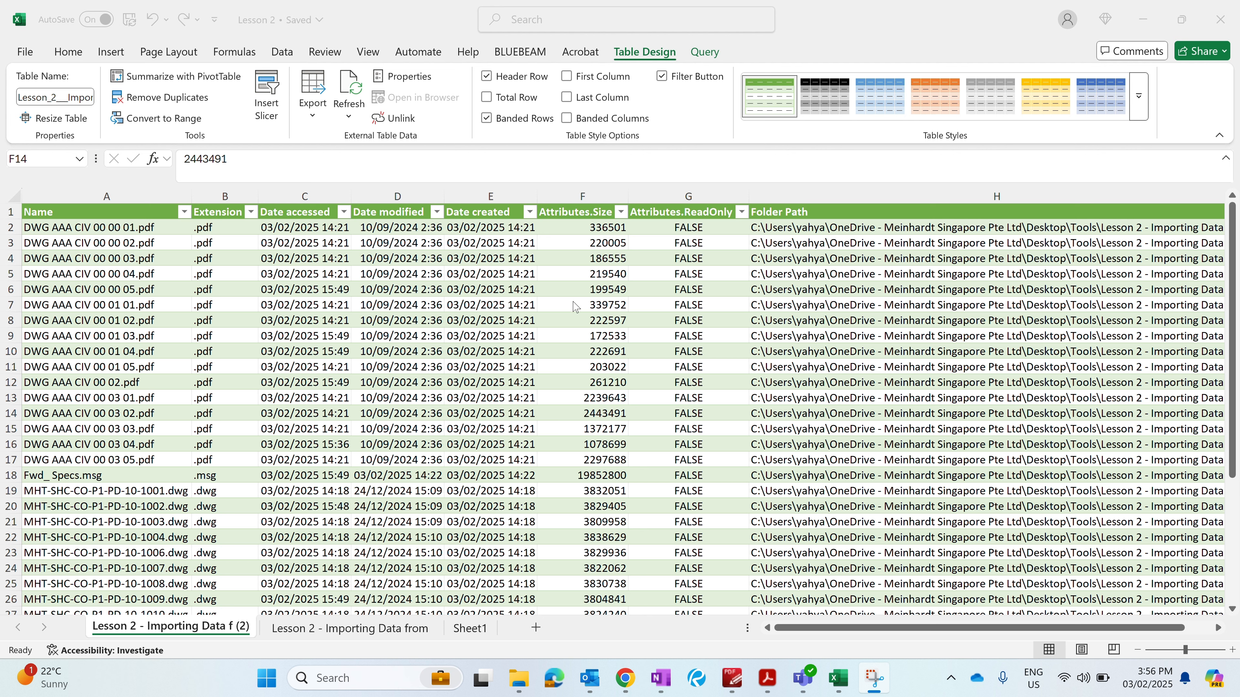
# - Switch to File Explorer and create a new Word document named Lesson 2 in the Lesson 2 folder
pyautogui.click(519, 678)
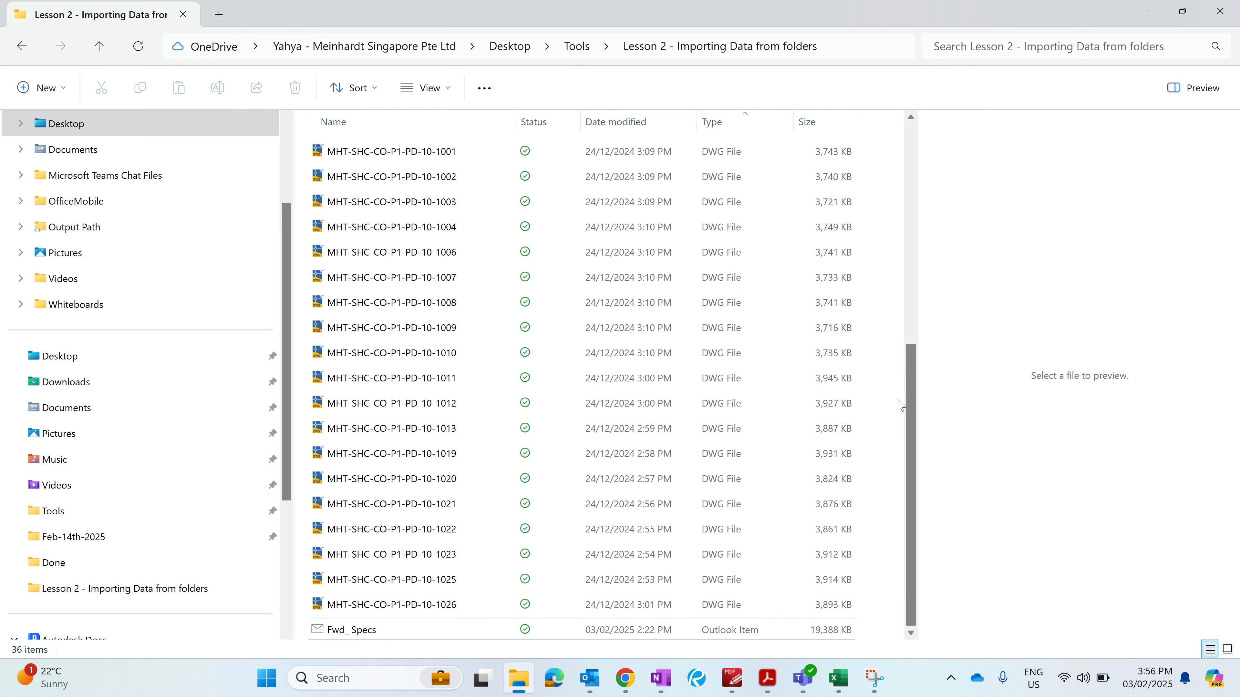
pyautogui.rightClick(877, 397)
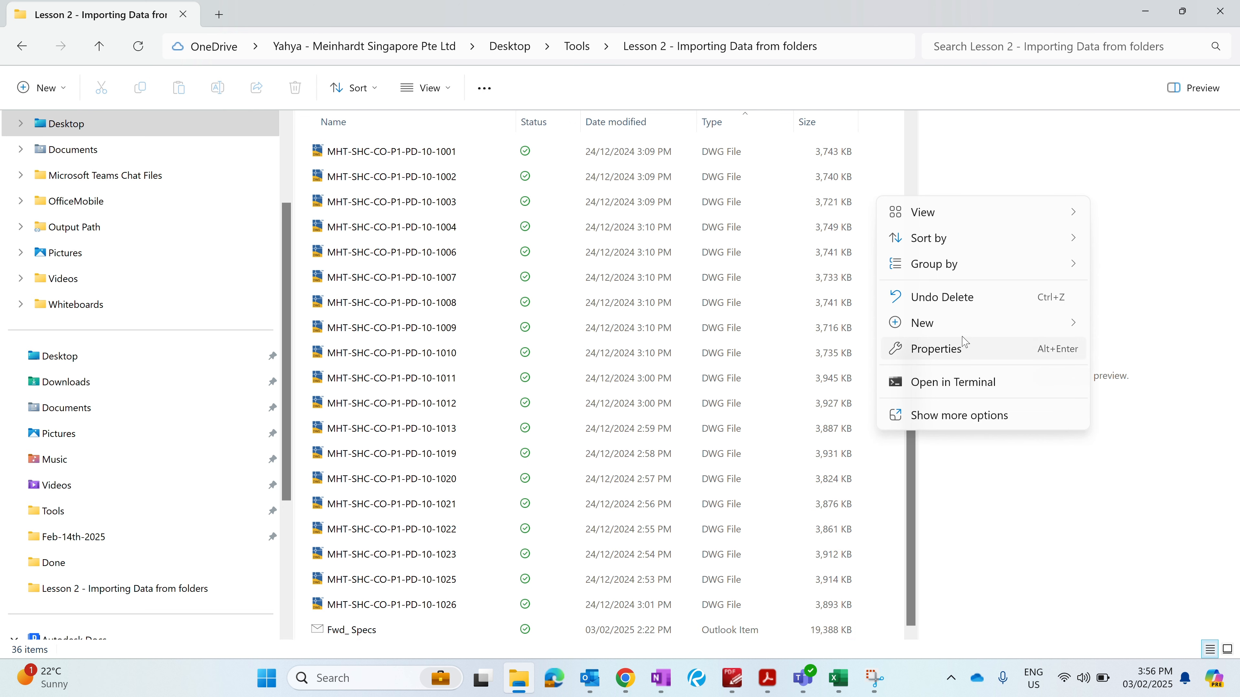
pyautogui.moveTo(977, 326)
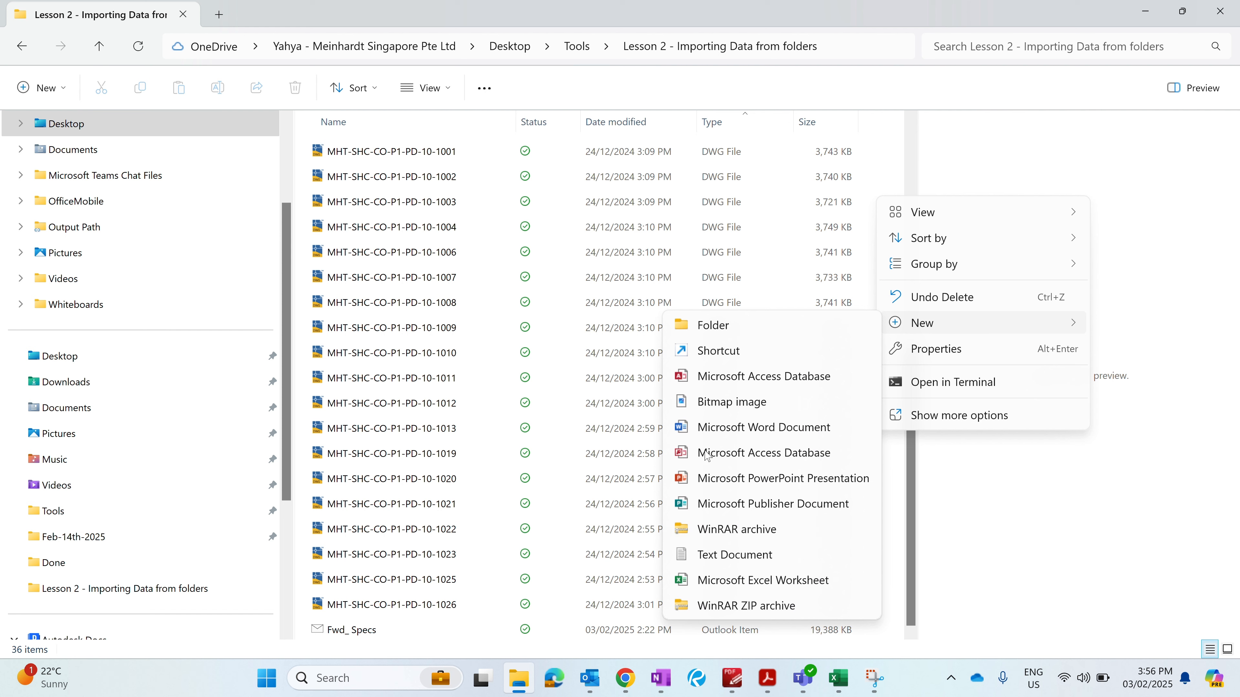
pyautogui.click(722, 423)
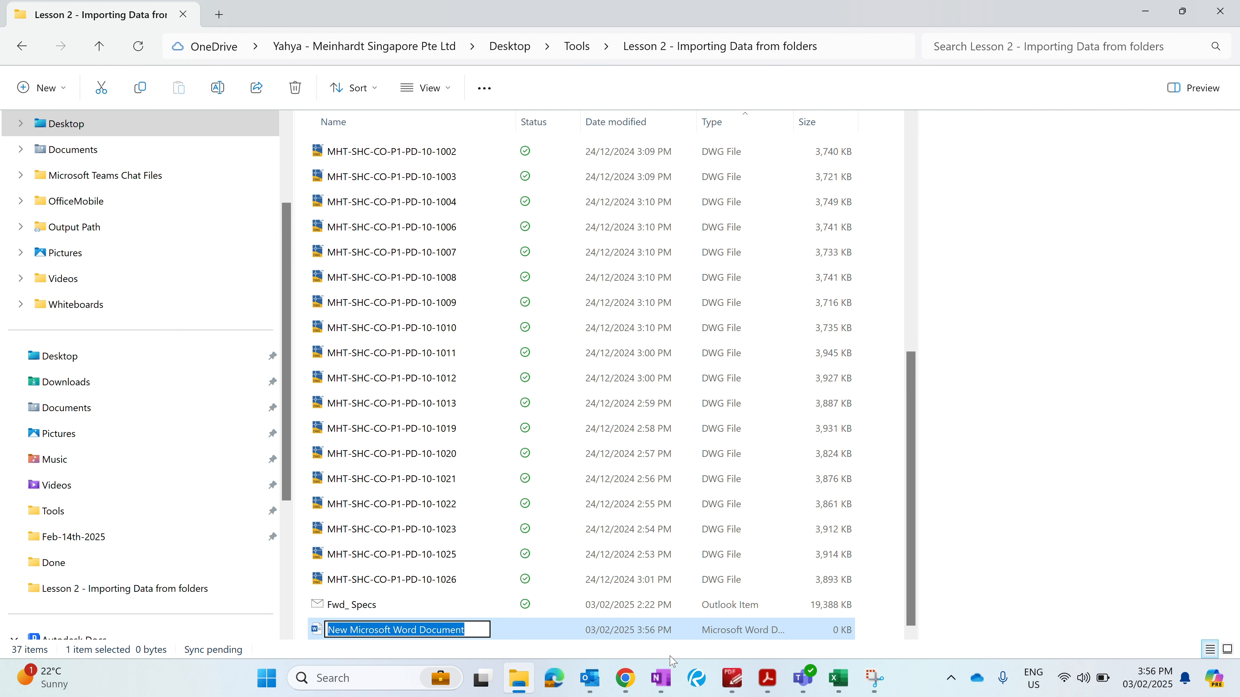
pyautogui.write('Lesson 2')
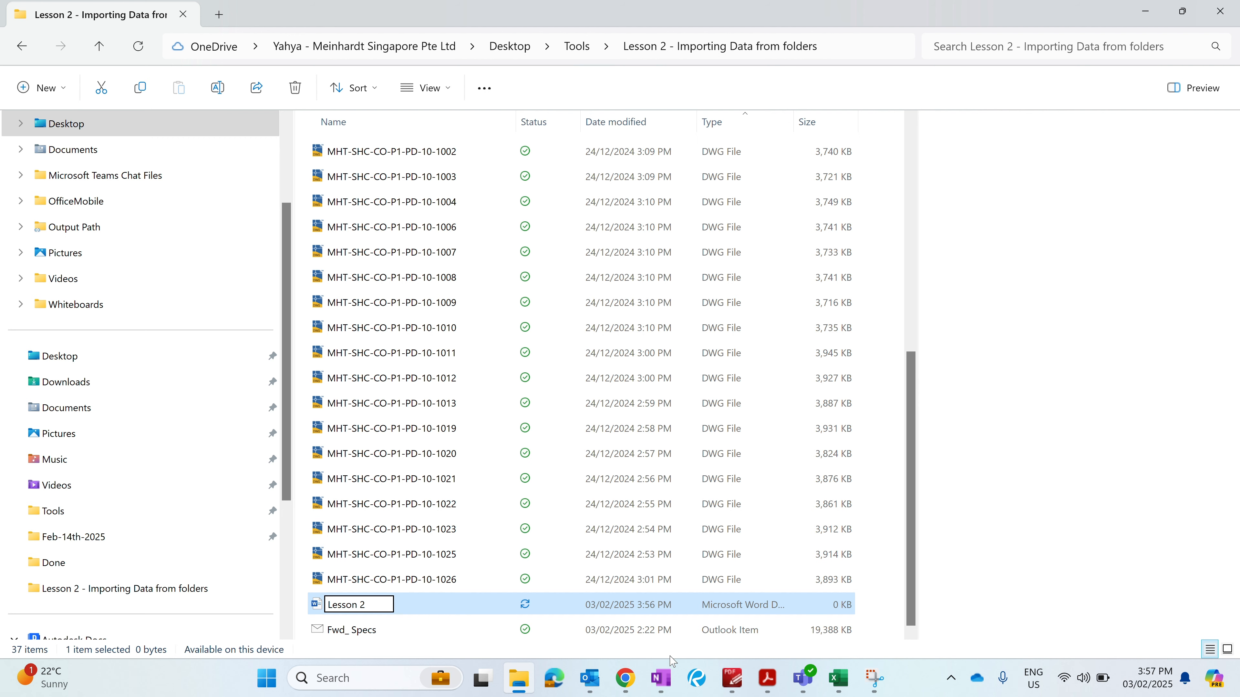
pyautogui.press('Return')
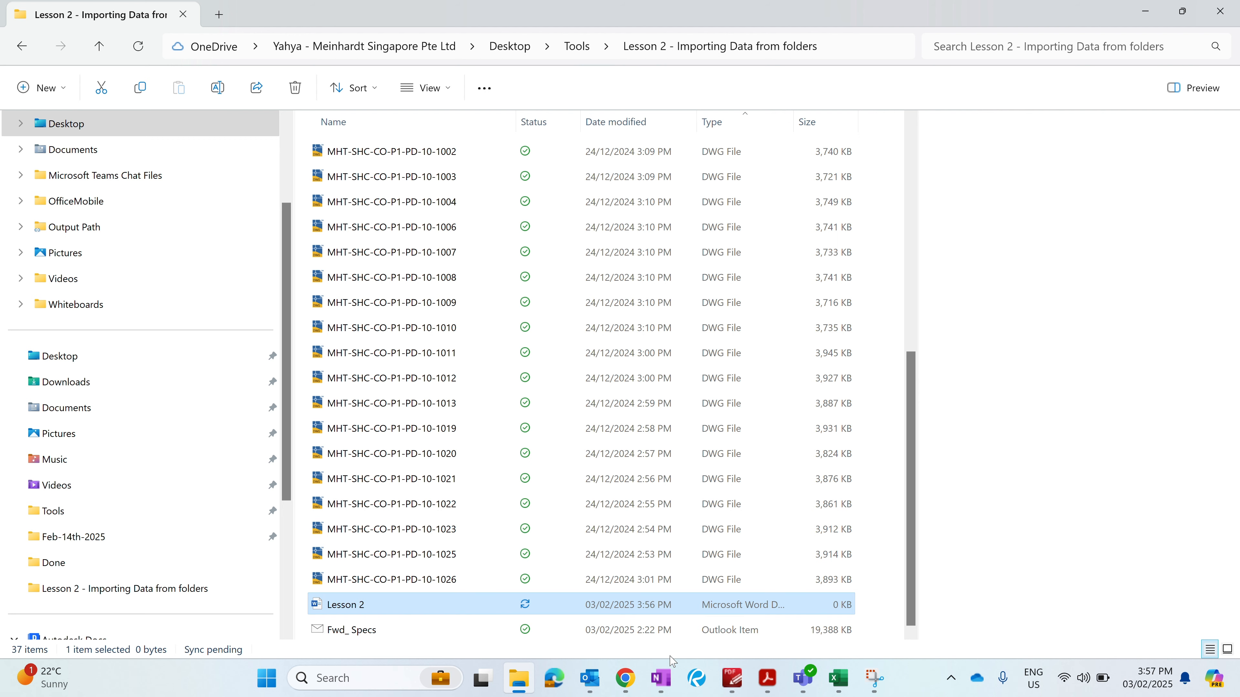
# - Return to Excel, refresh the query table, and check the new Lesson 2.docx row
pyautogui.click(1156, 18)
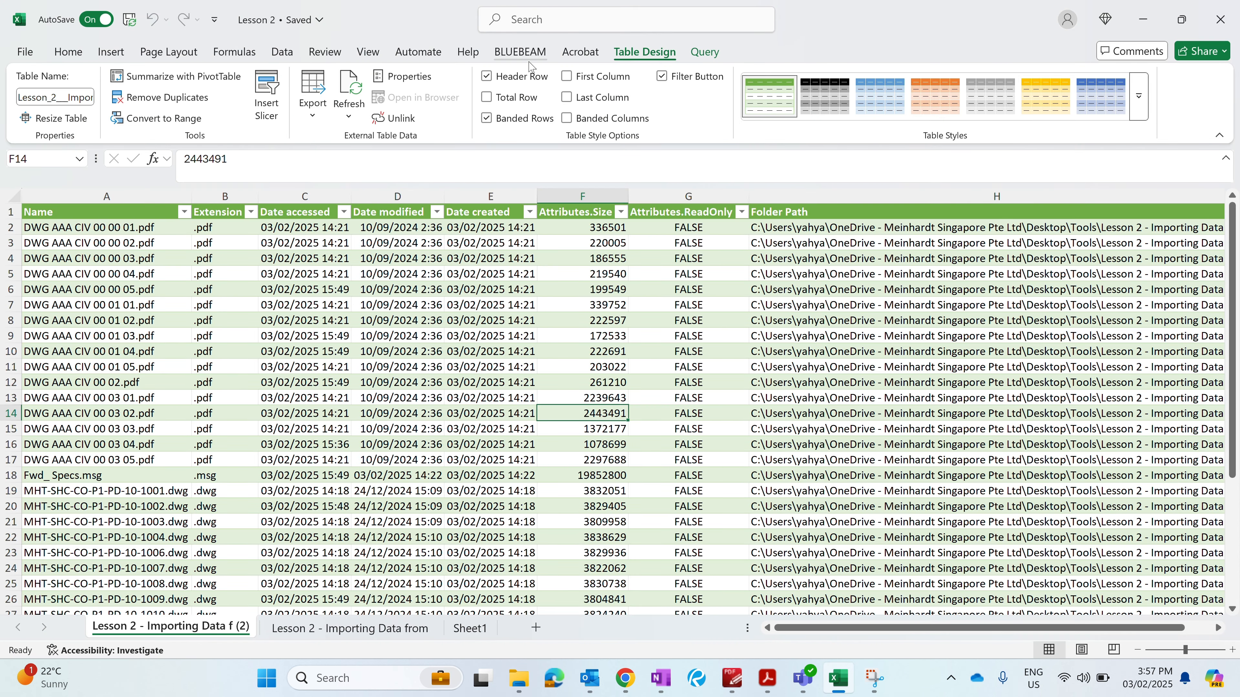
pyautogui.click(631, 53)
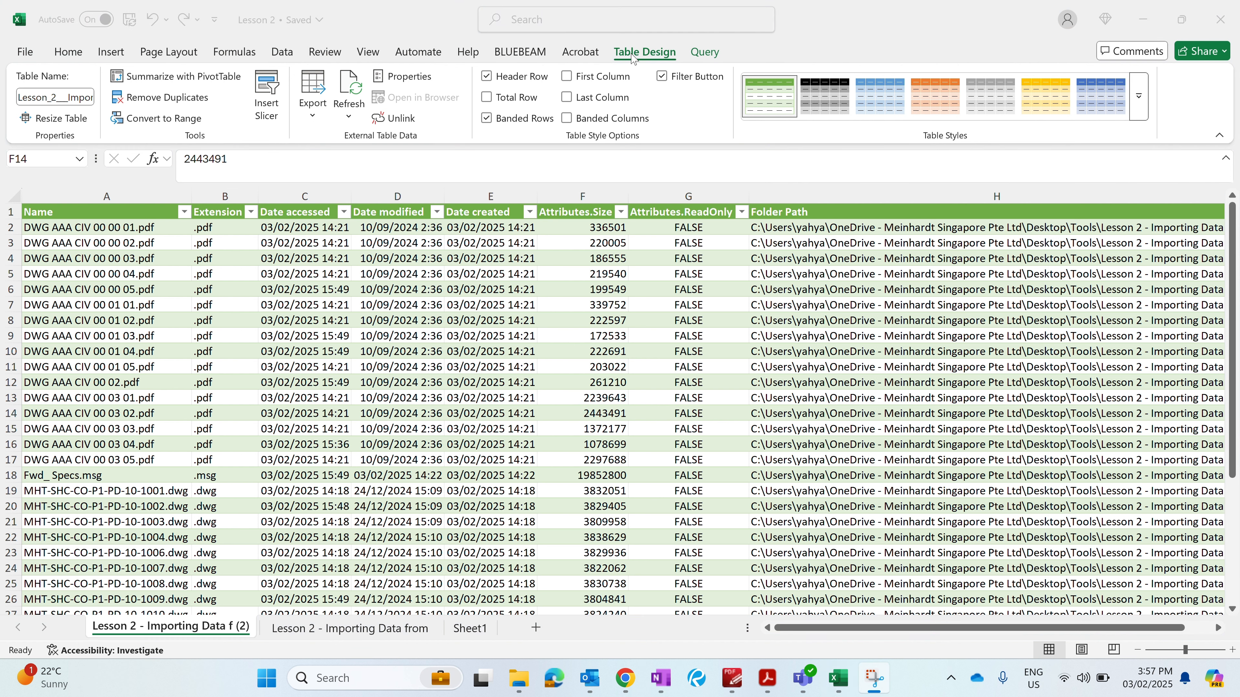
pyautogui.click(354, 93)
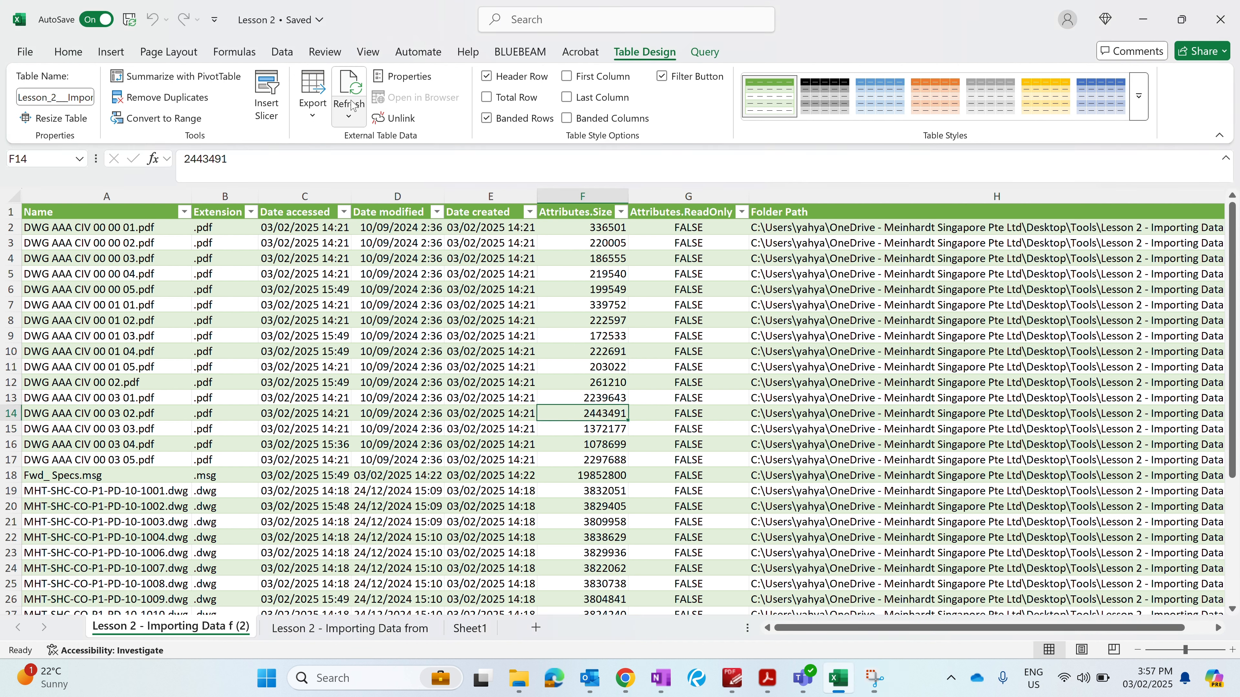
pyautogui.click(354, 93)
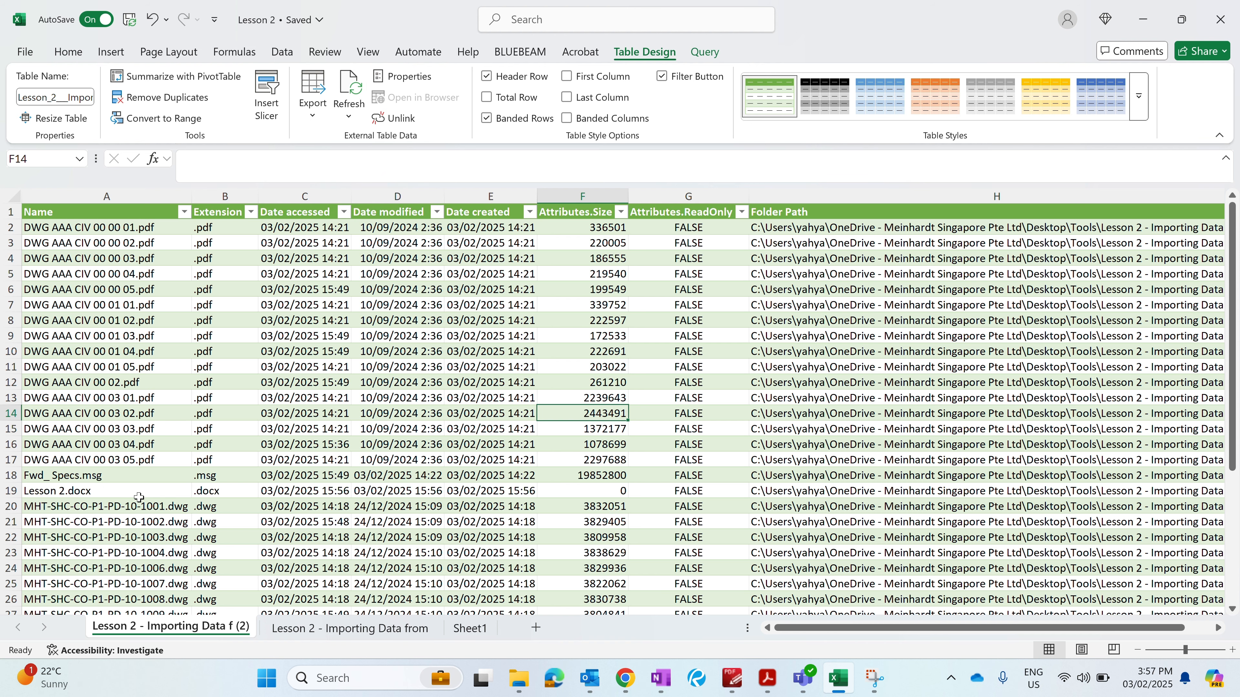
pyautogui.click(62, 492)
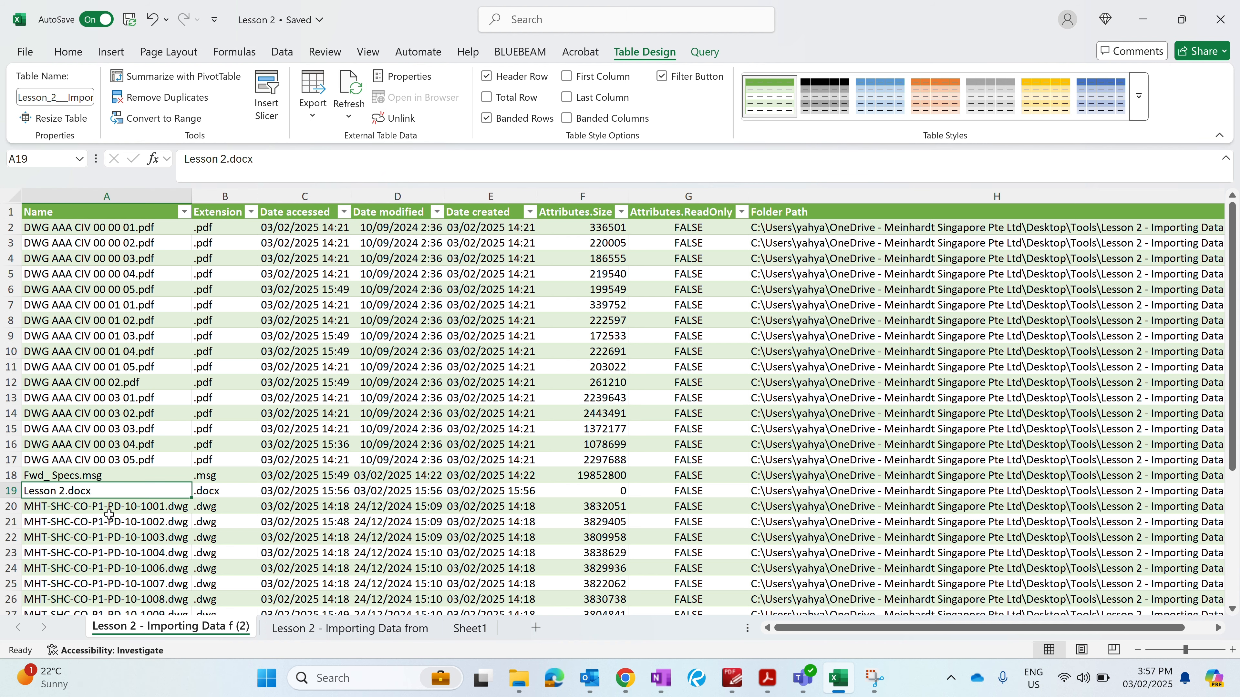
pyautogui.scroll(-2, 104, 515)
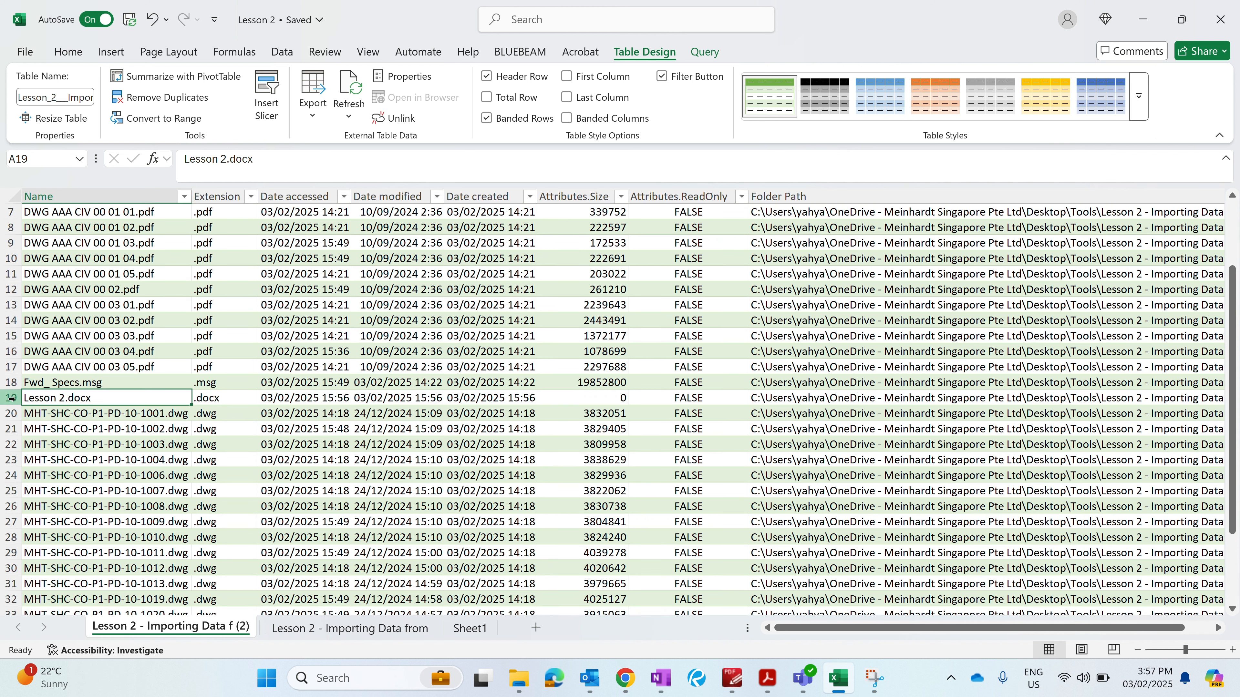
pyautogui.scroll(1, 103, 463)
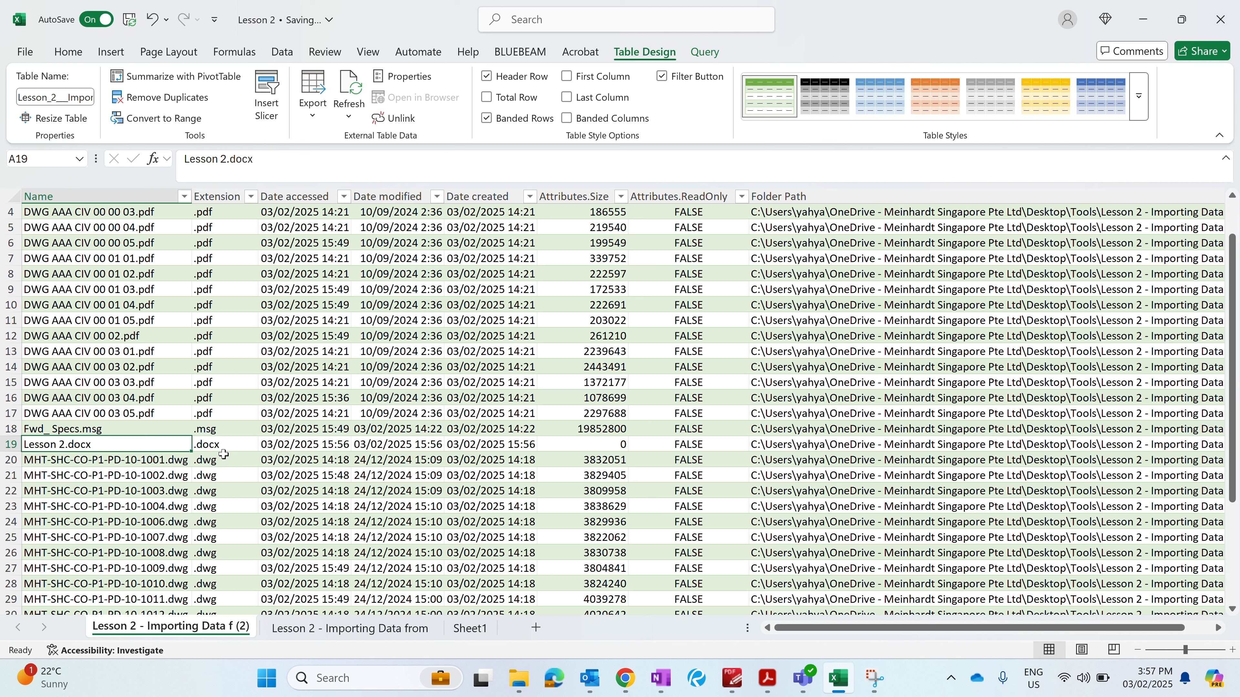
pyautogui.click(222, 445)
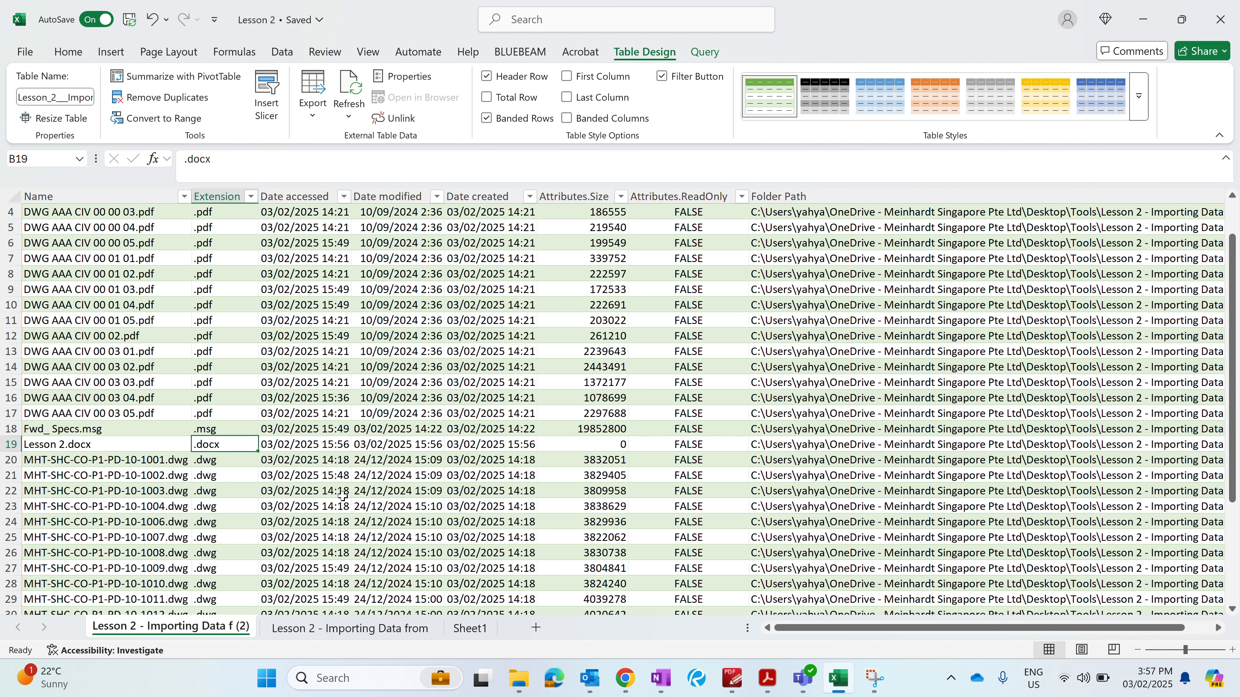
# - Unlink the table from its query, confirming the removal of the query definition
pyautogui.scroll(1, 343, 496)
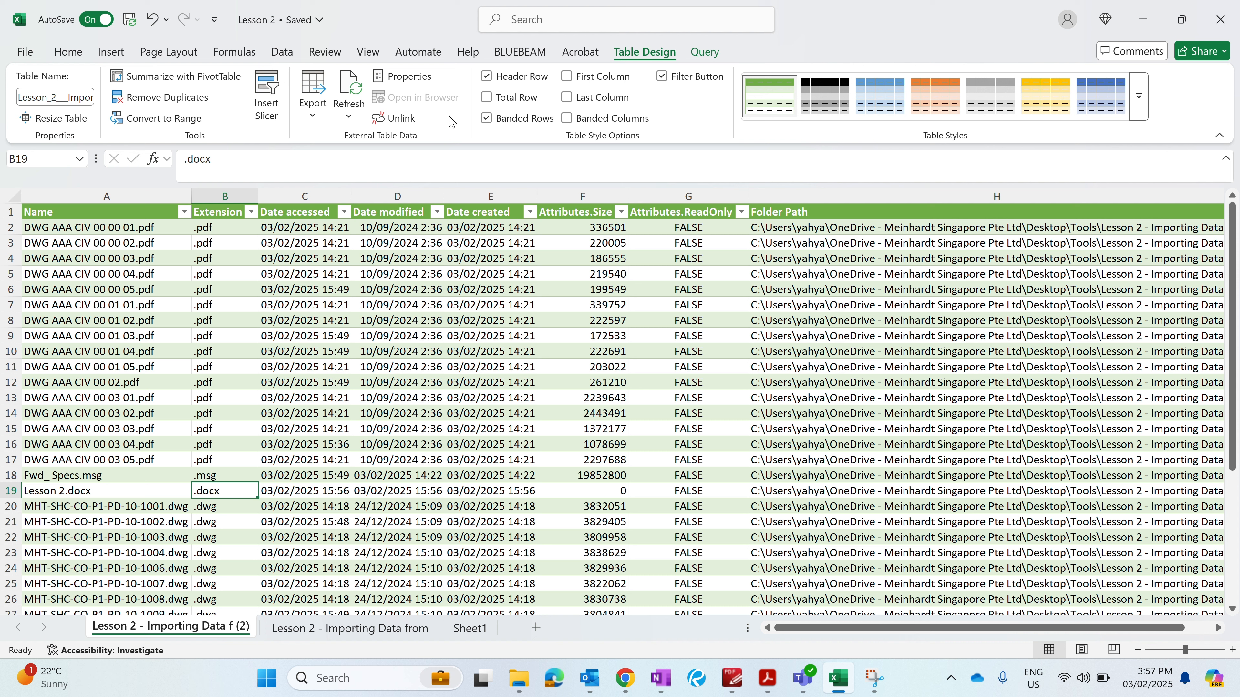
pyautogui.click(400, 121)
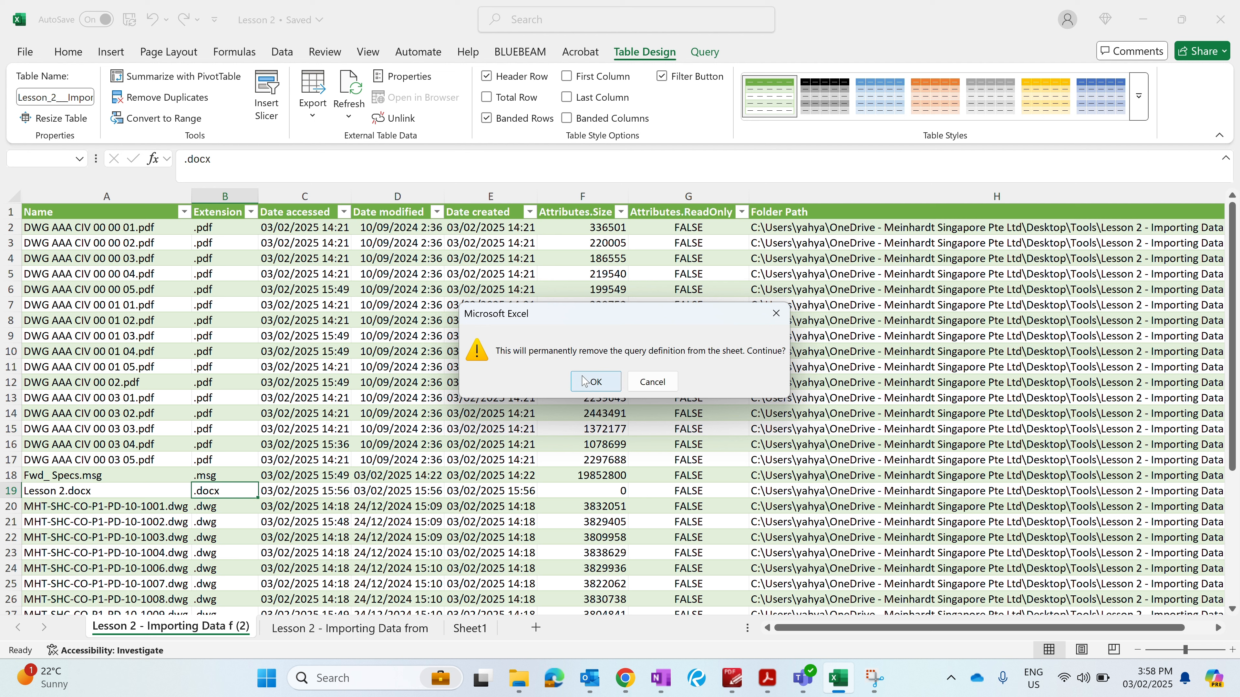
pyautogui.click(596, 392)
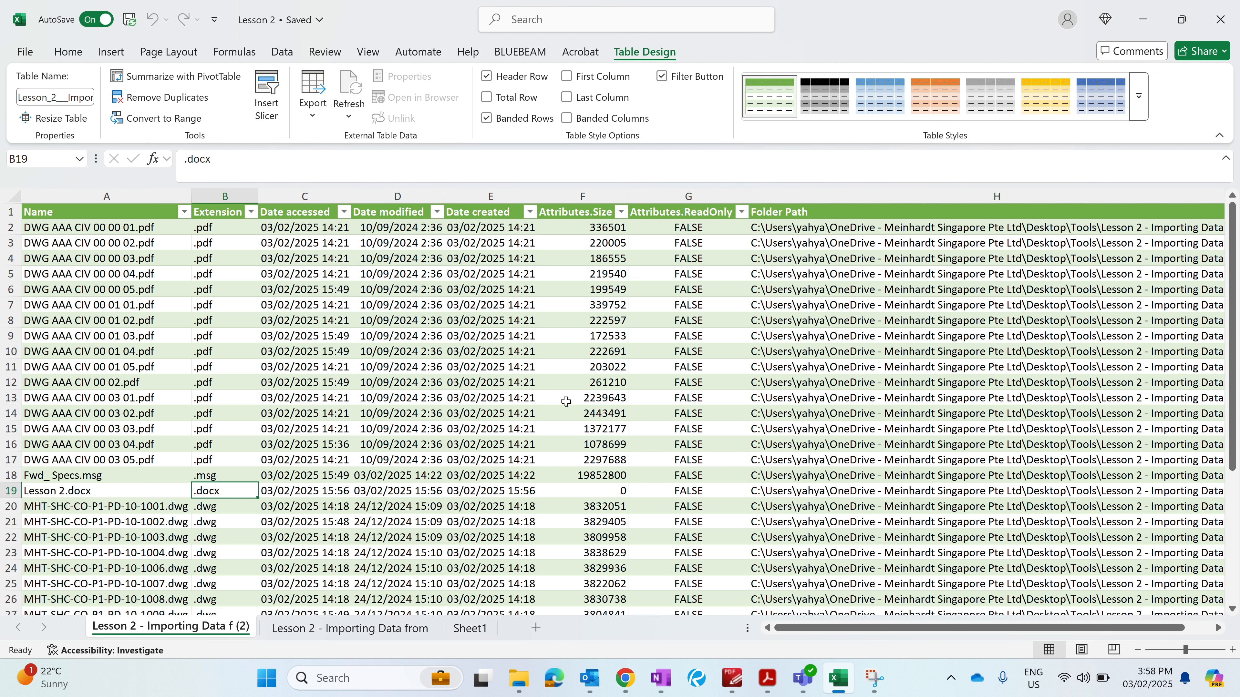